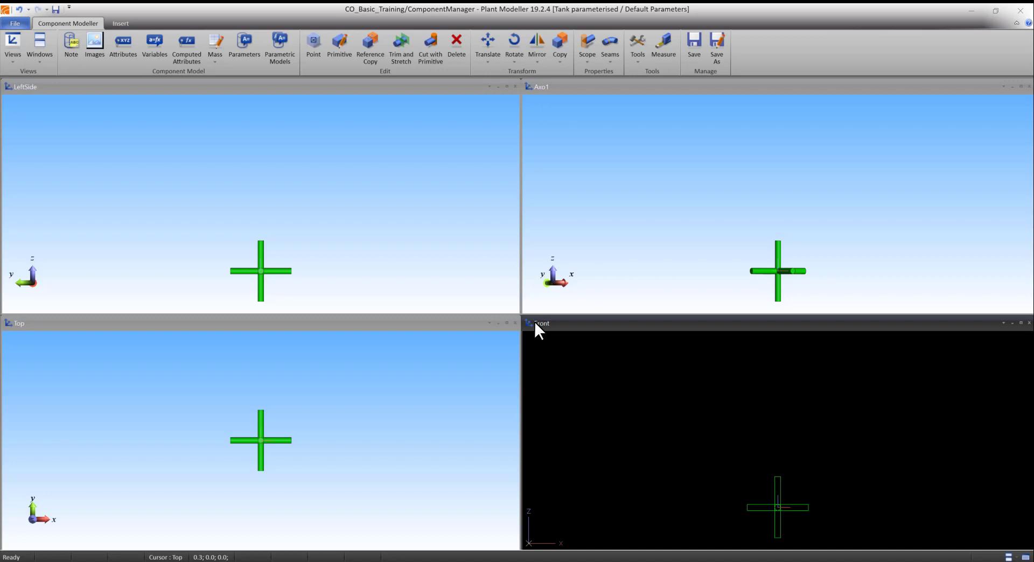
# - Start a new cylinder and name its parameterised first point p1
pyautogui.click(124, 24)
pyautogui.click(108, 43)
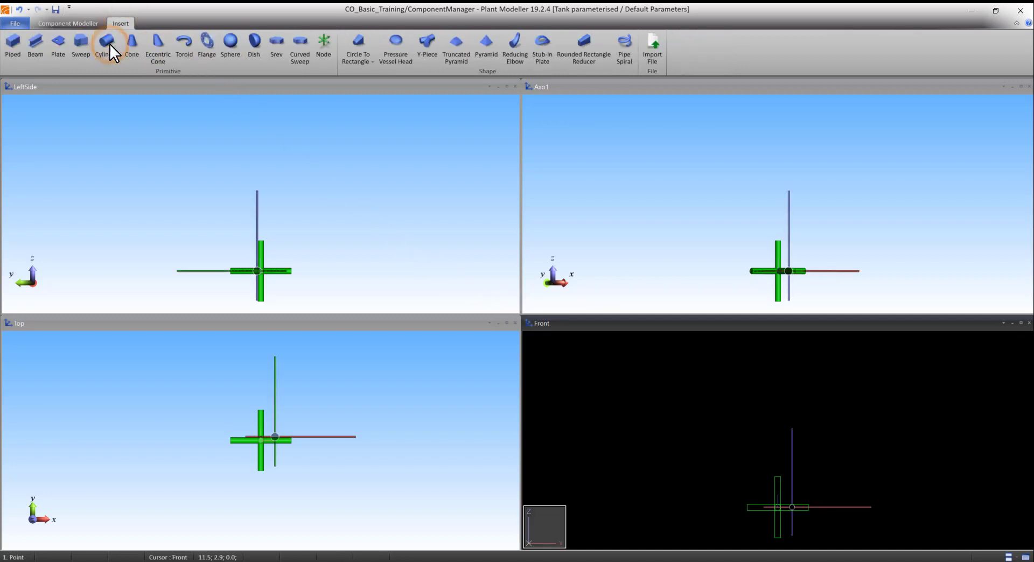
pyautogui.press('0')
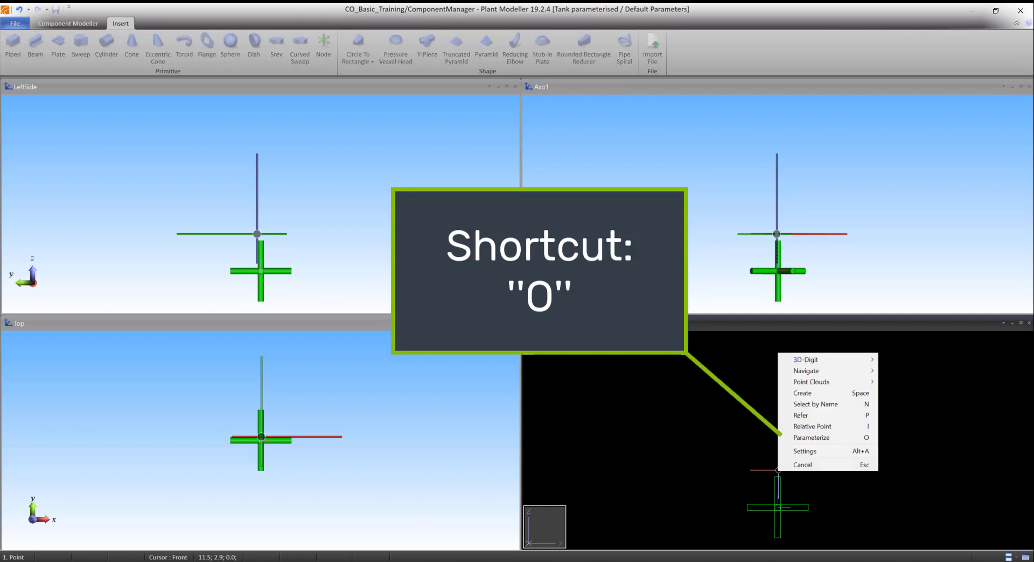
pyautogui.click(803, 438)
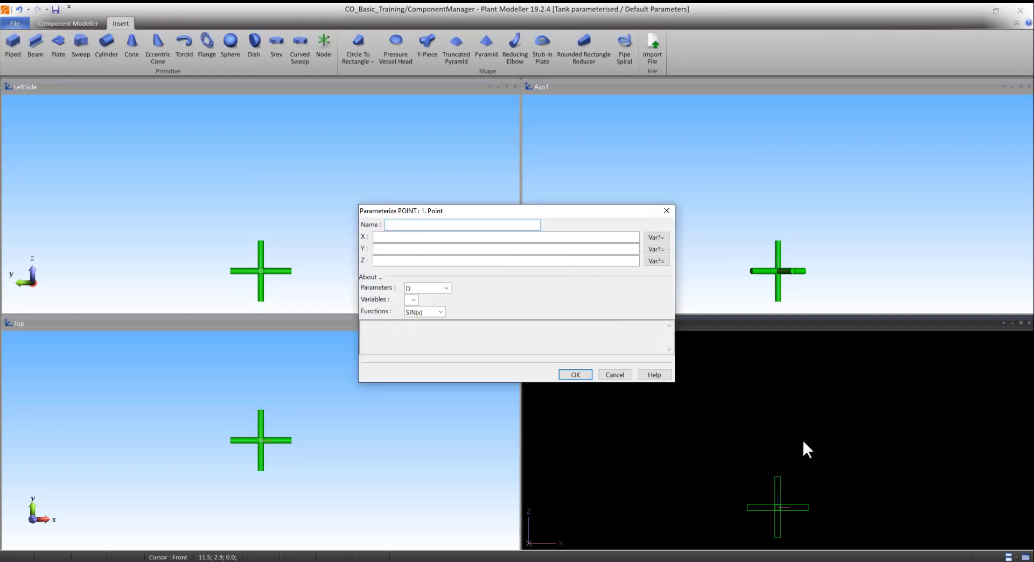
pyautogui.write('p1')
# - Give p1 coordinates X 0, Y 0, Z h1, checking h1 (850) in the Parameters list
pyautogui.click(637, 237)
pyautogui.write('0')
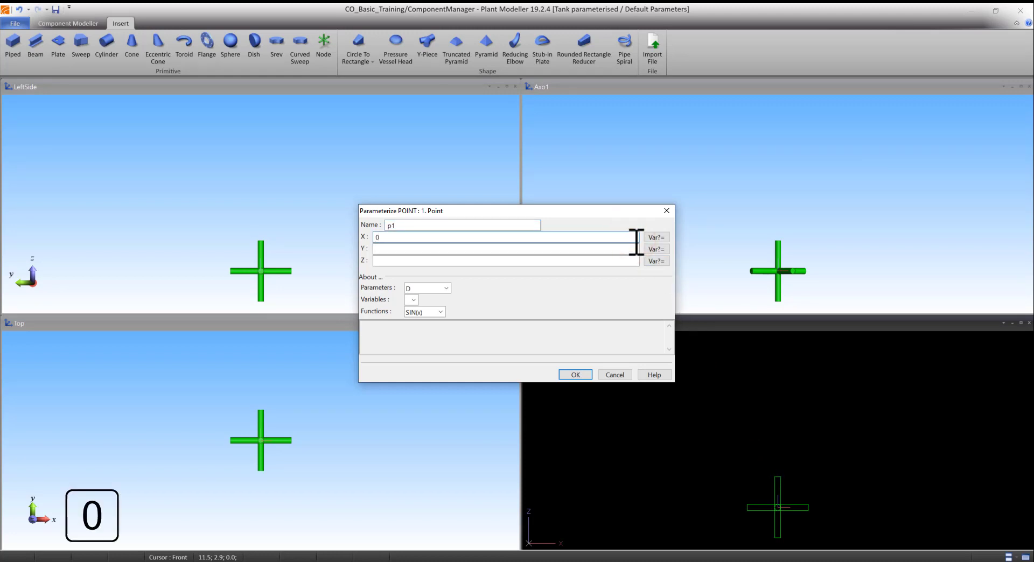
pyautogui.click(634, 248)
pyautogui.write('0')
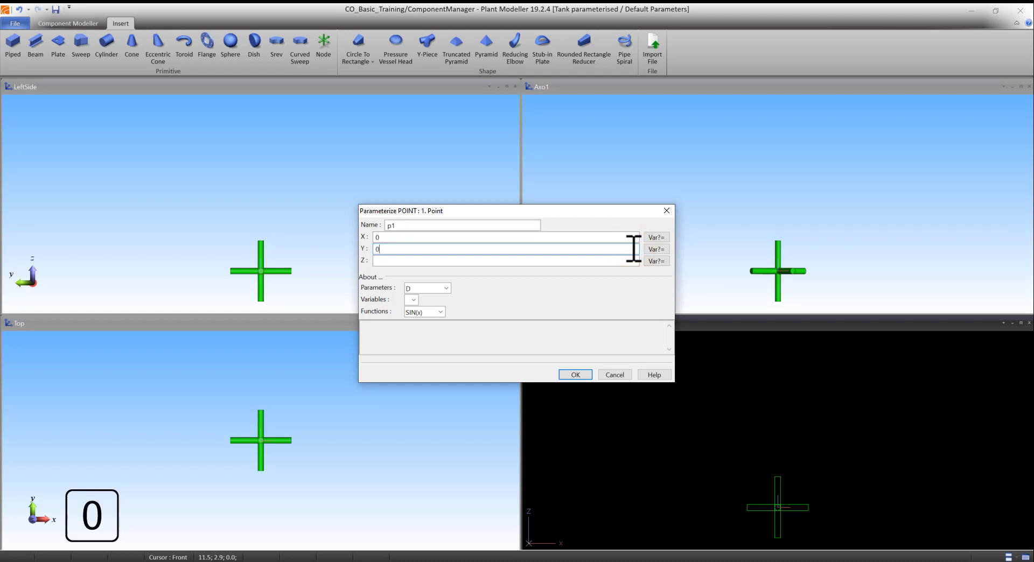
pyautogui.click(630, 261)
pyautogui.write('h')
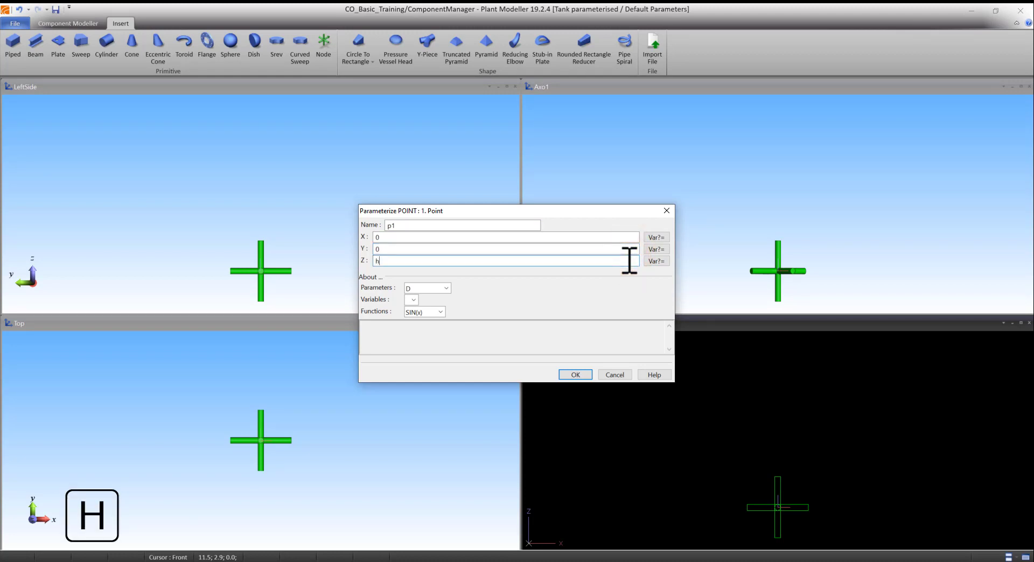
pyautogui.write('1')
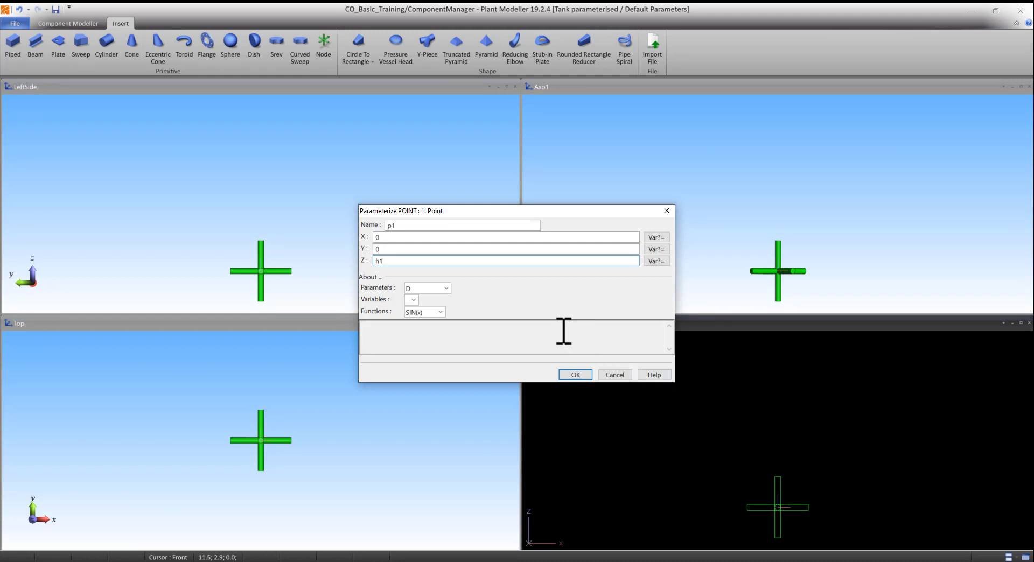
pyautogui.click(445, 289)
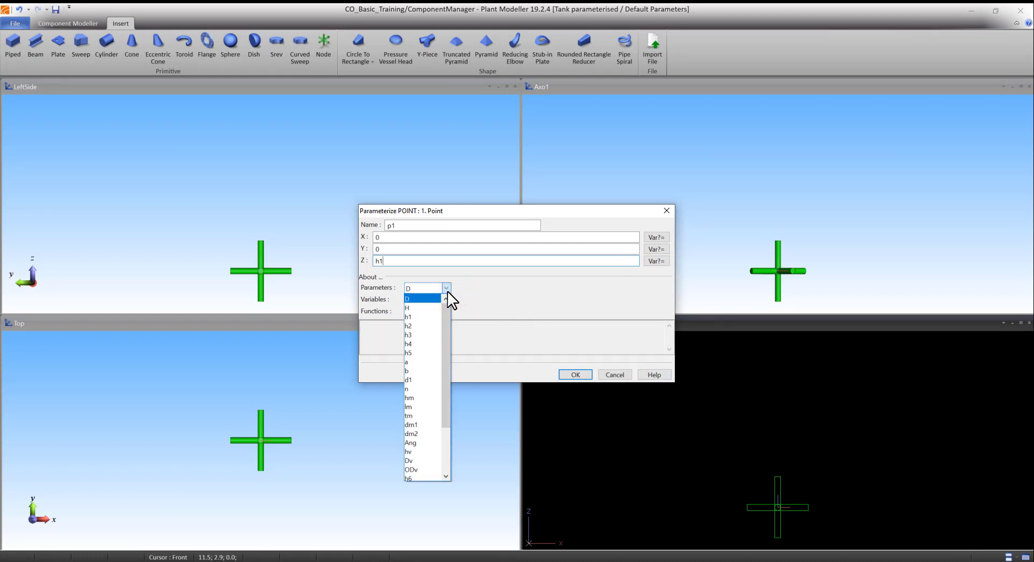
pyautogui.click(431, 317)
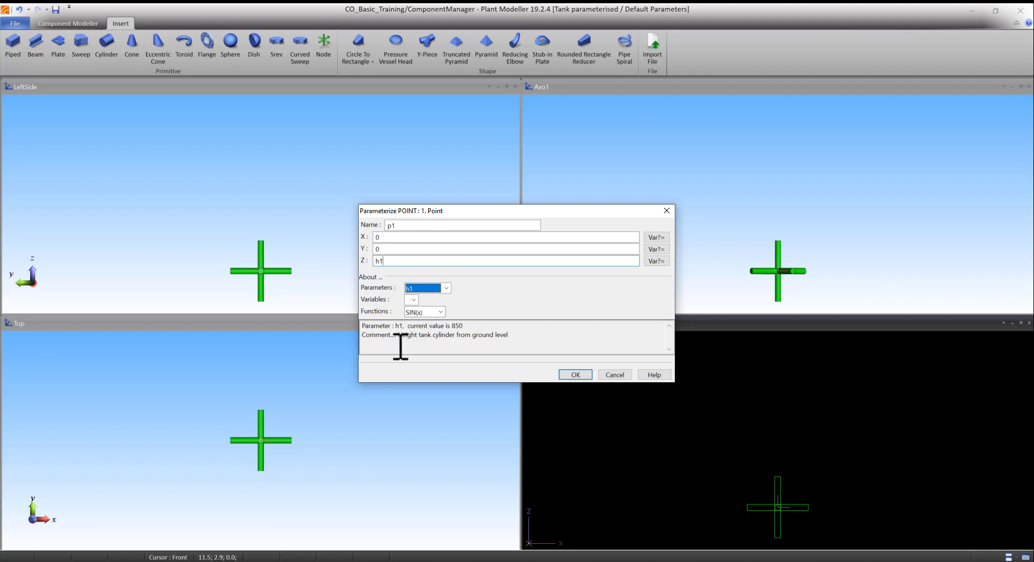
# - Confirm p1 and define top point p2 at X 0, Y 0, Z h1+H
pyautogui.click(578, 375)
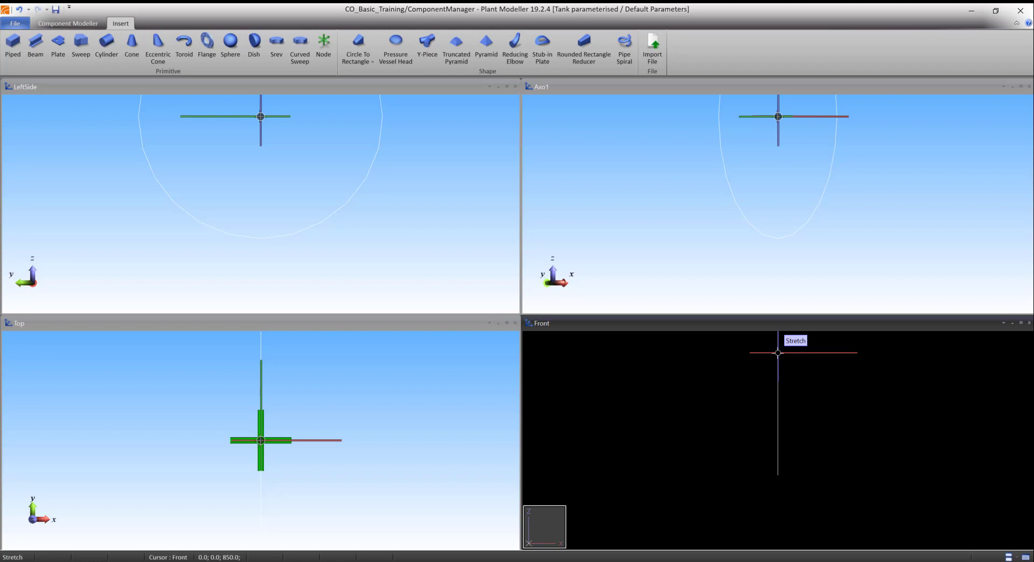
pyautogui.press('o')
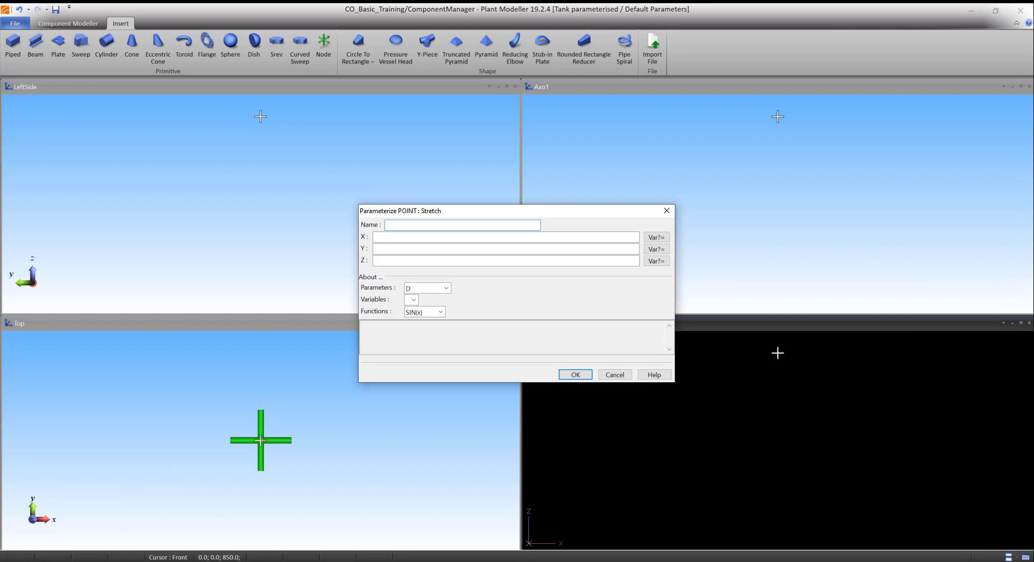
pyautogui.write('p2')
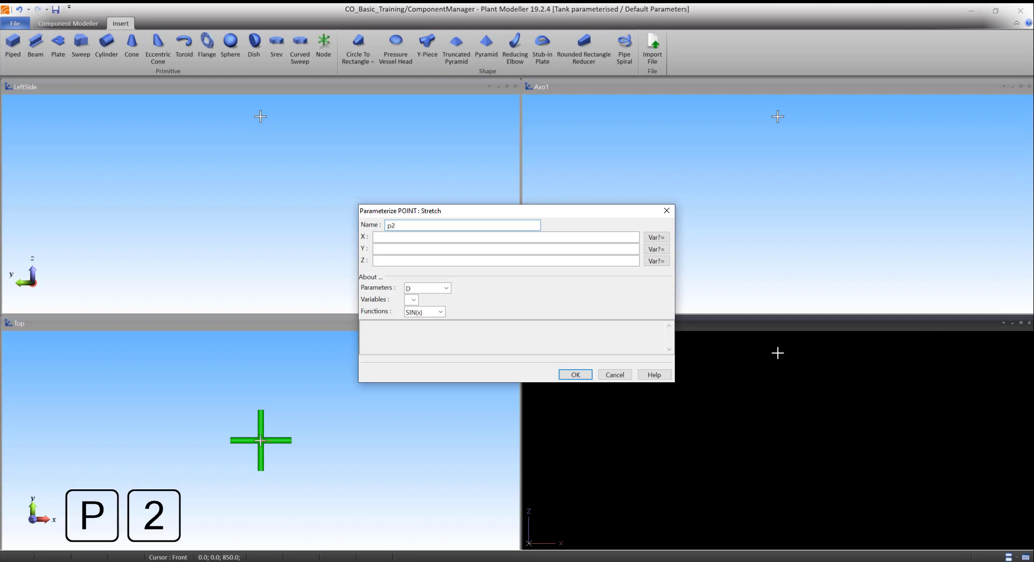
pyautogui.click(635, 235)
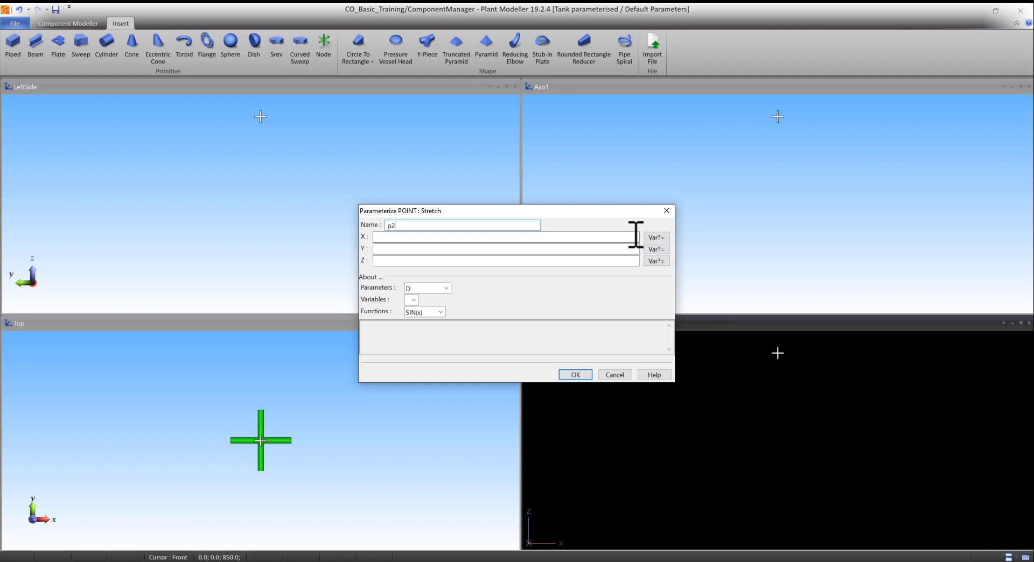
pyautogui.write('0')
pyautogui.click(631, 248)
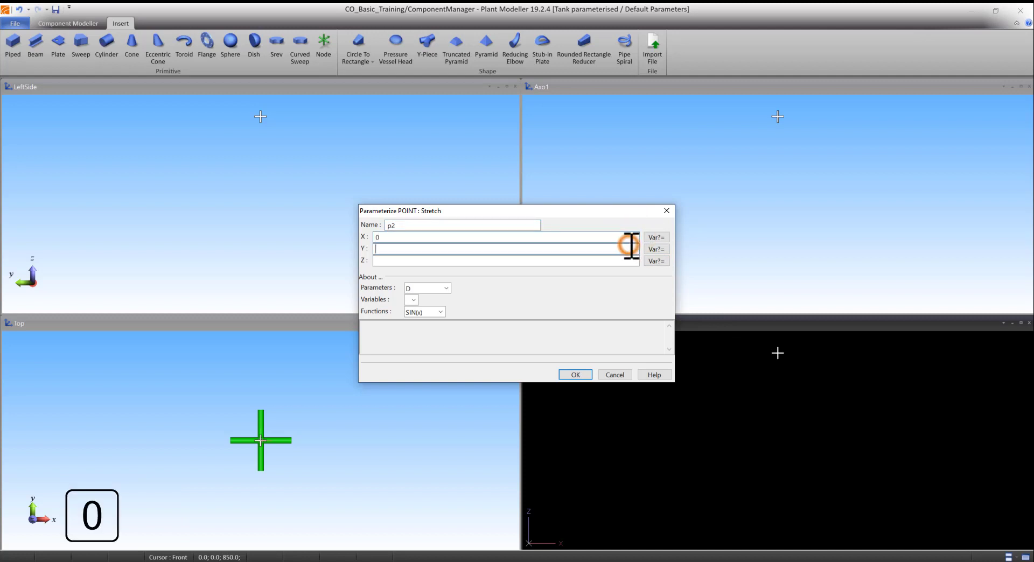
pyautogui.write('0')
pyautogui.click(629, 260)
pyautogui.write('H')
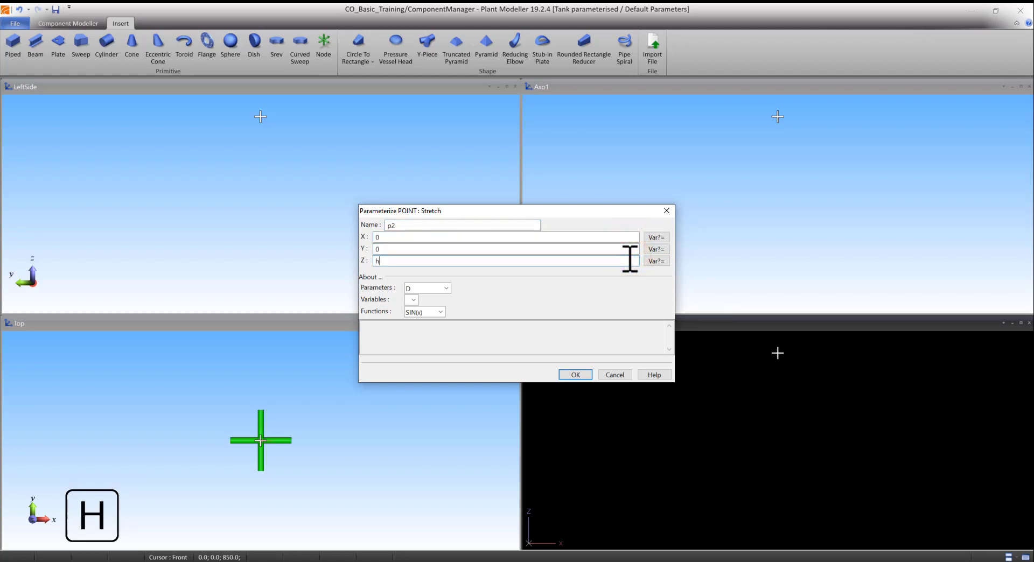
pyautogui.write('1+H')
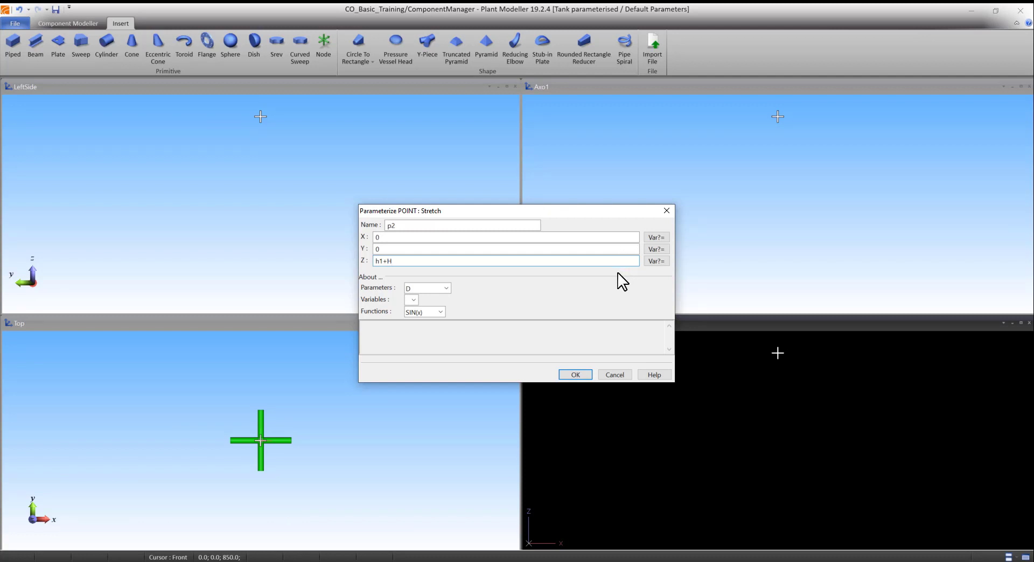
pyautogui.click(584, 377)
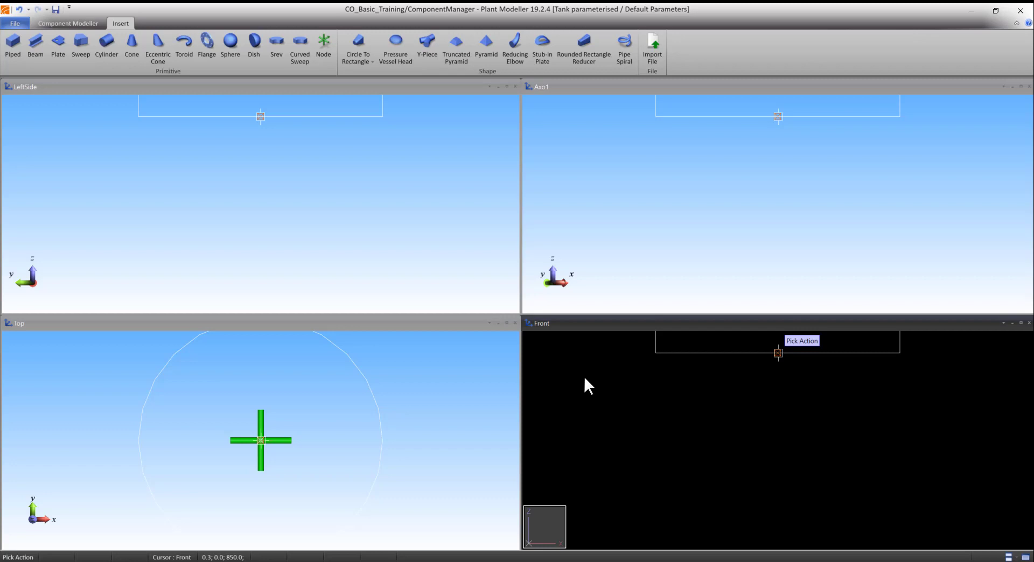
# - Replace the cylinder radius 100 with the expression D/2 and finish the cylinder
pyautogui.press('o')
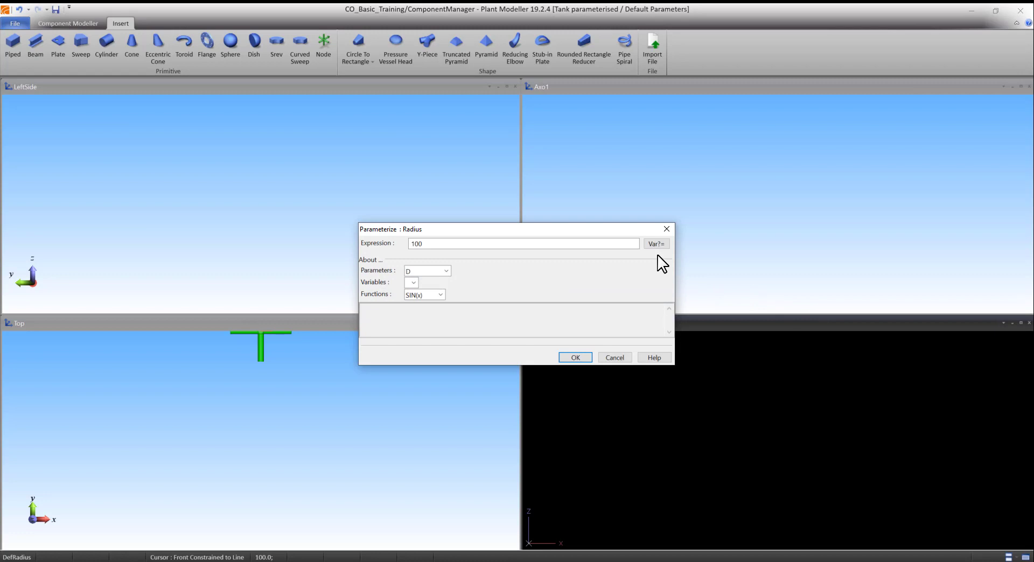
pyautogui.click(631, 244)
pyautogui.press('BackSpace')
pyautogui.press('BackSpace')
pyautogui.press('BackSpace')
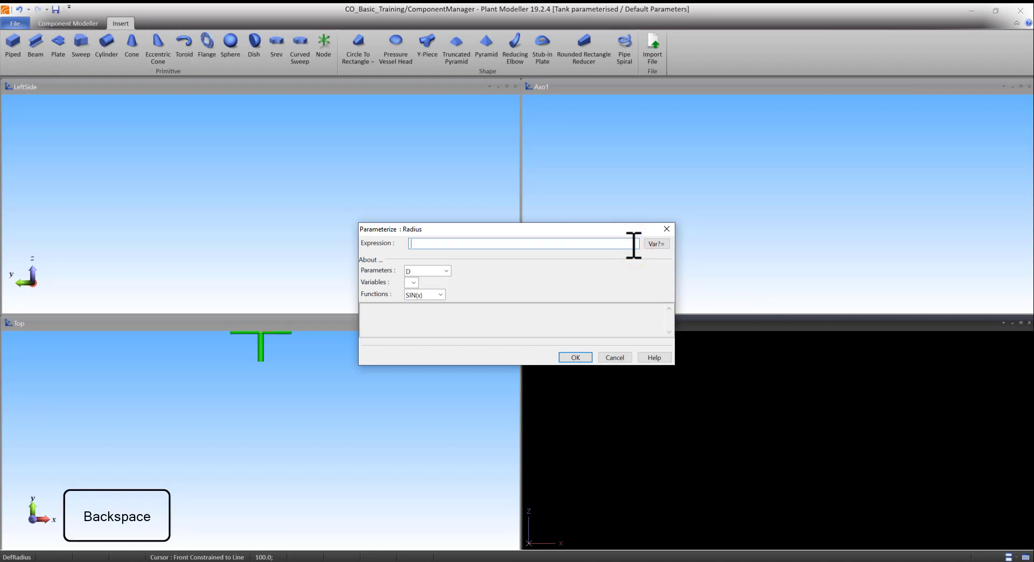
pyautogui.write('D/2')
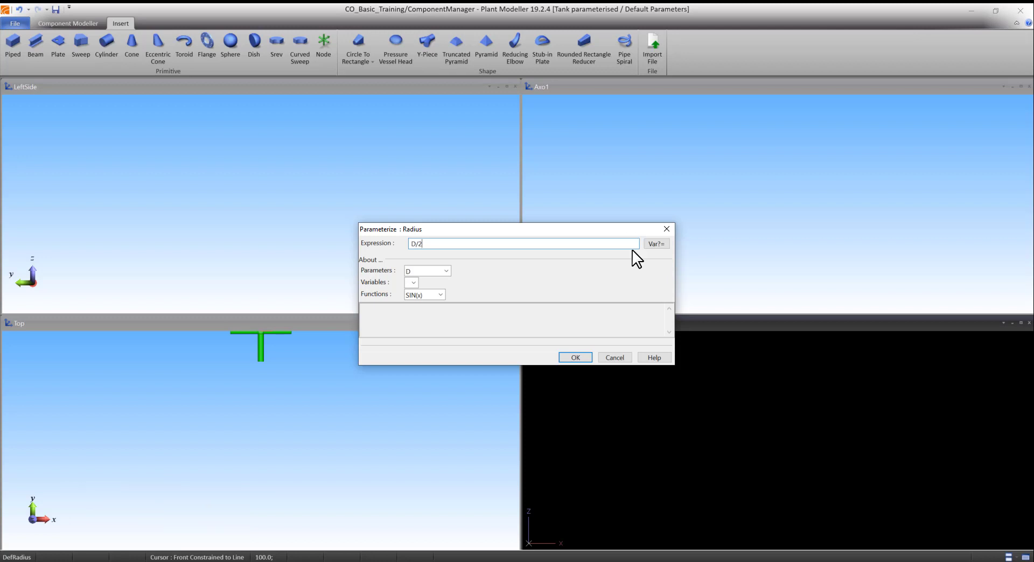
pyautogui.click(575, 358)
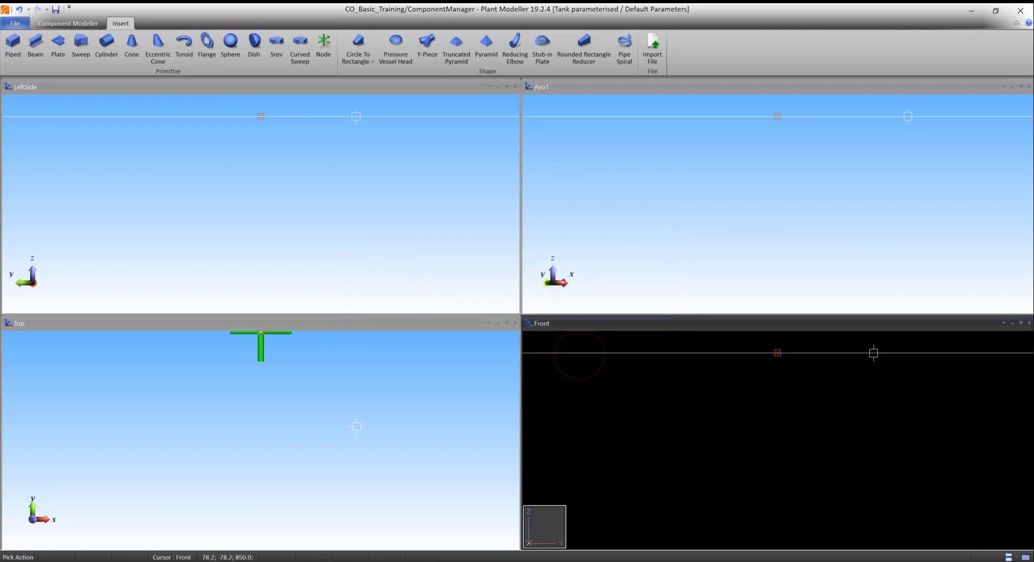
pyautogui.press('Return')
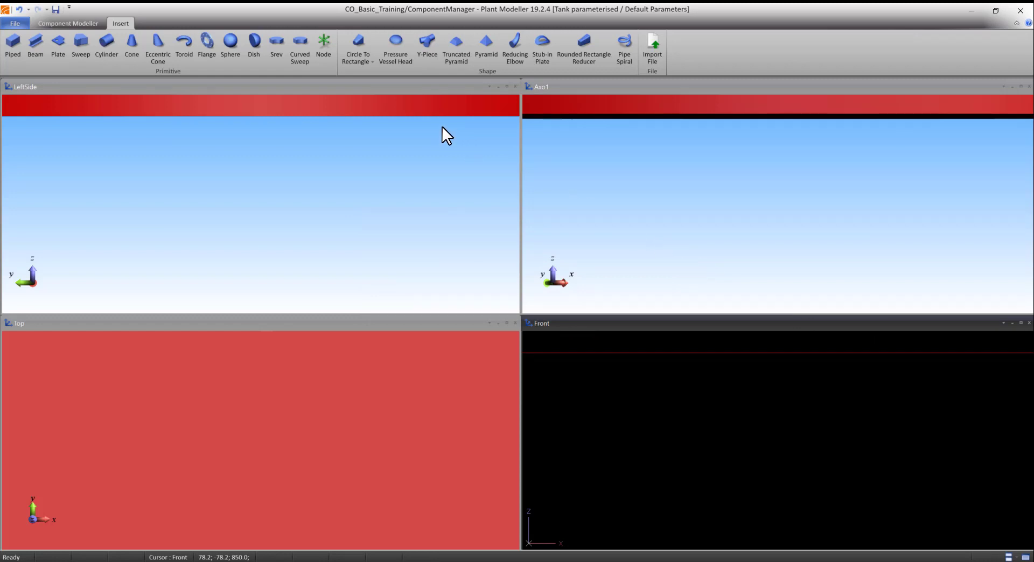
# - Fit the red cylinder in every viewport with Show All
pyautogui.click(84, 25)
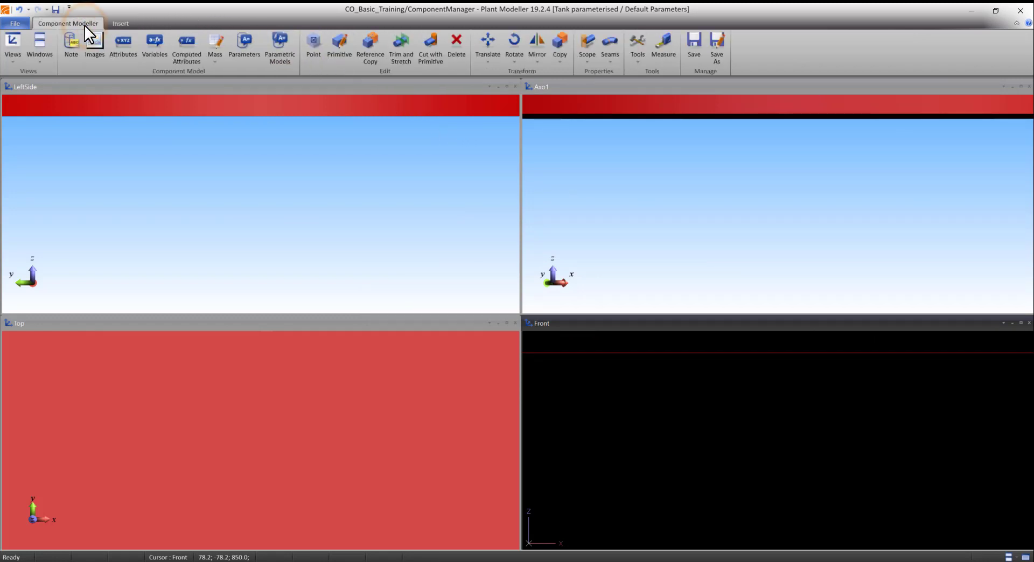
pyautogui.click(635, 56)
pyautogui.click(633, 74)
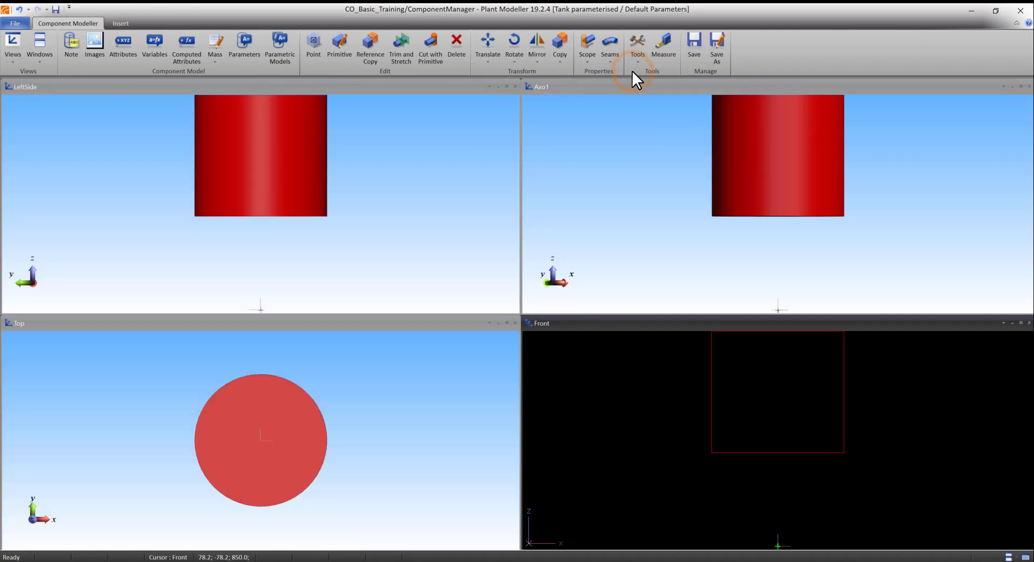
# - Add a dish head snapped to the cylinder top with height h2
pyautogui.click(131, 24)
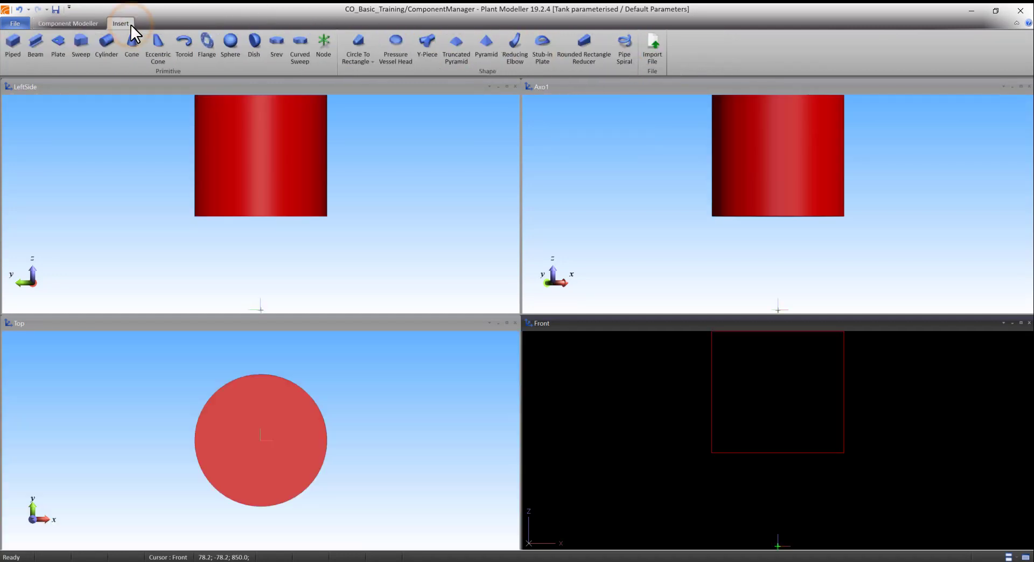
pyautogui.click(256, 49)
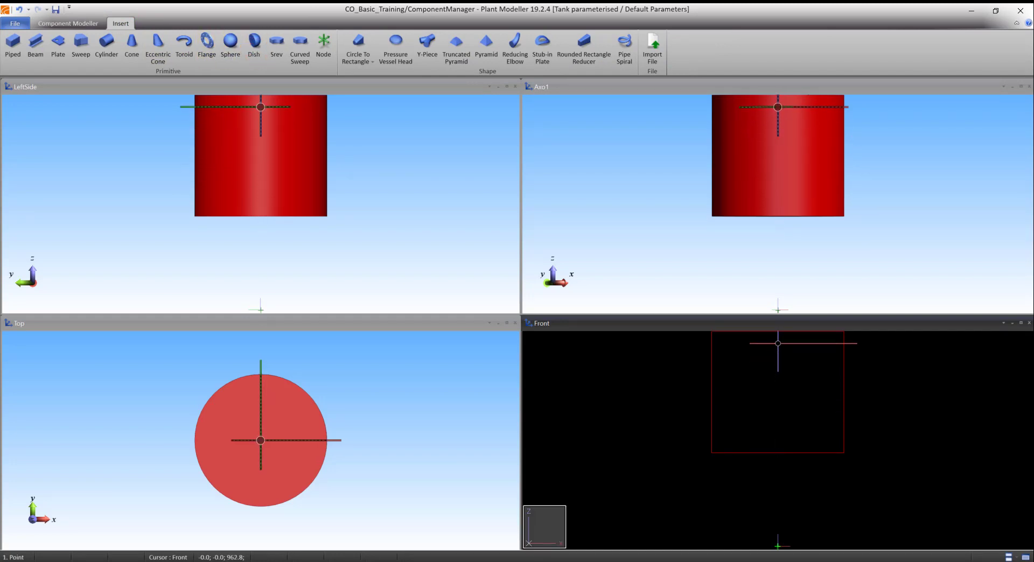
pyautogui.moveTo(778, 343); pyautogui.dragTo(779, 437, button='middle')
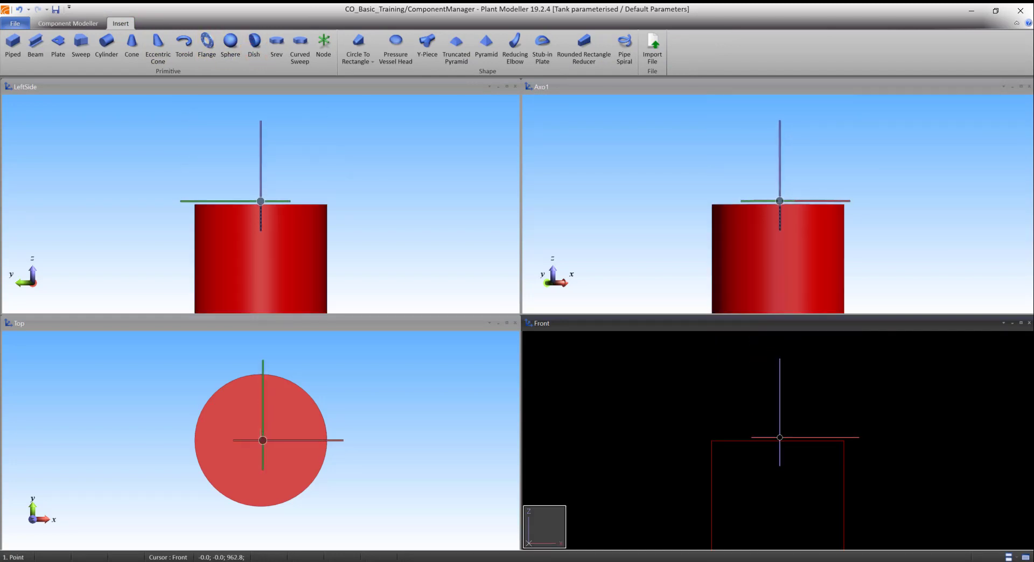
pyautogui.press('q')
pyautogui.press('p')
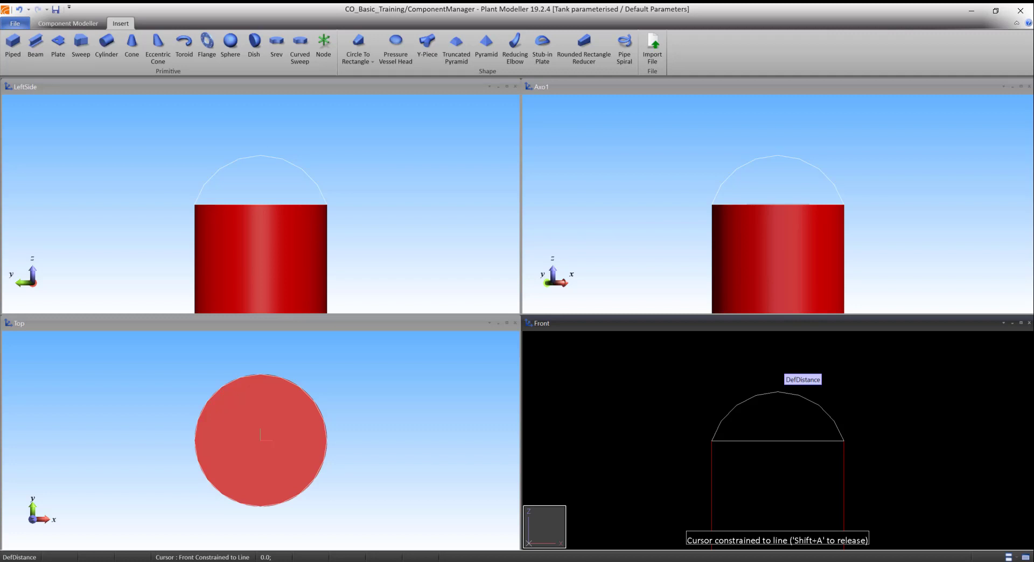
pyautogui.press('o')
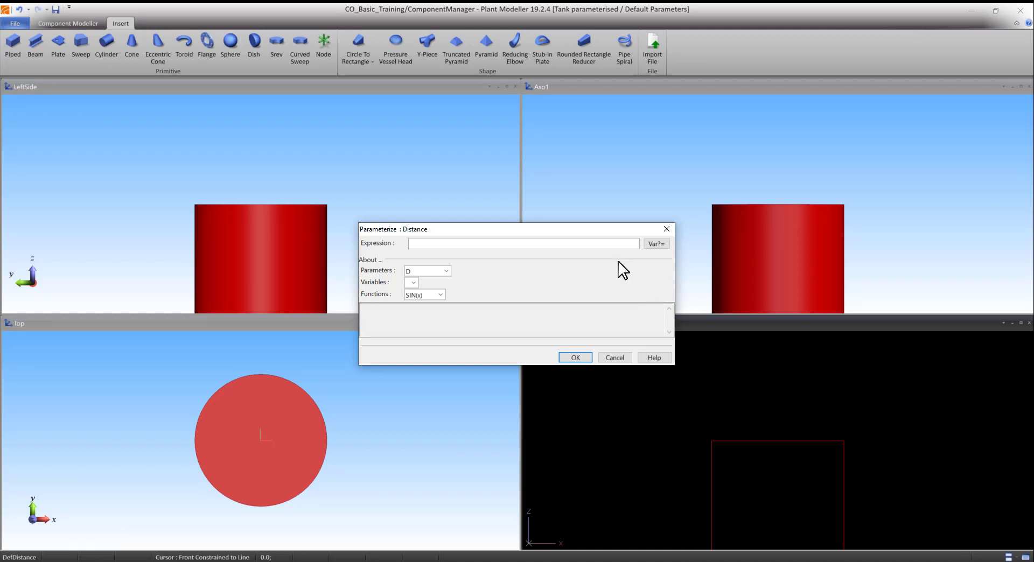
pyautogui.click(613, 245)
pyautogui.write('h2')
pyautogui.click(575, 358)
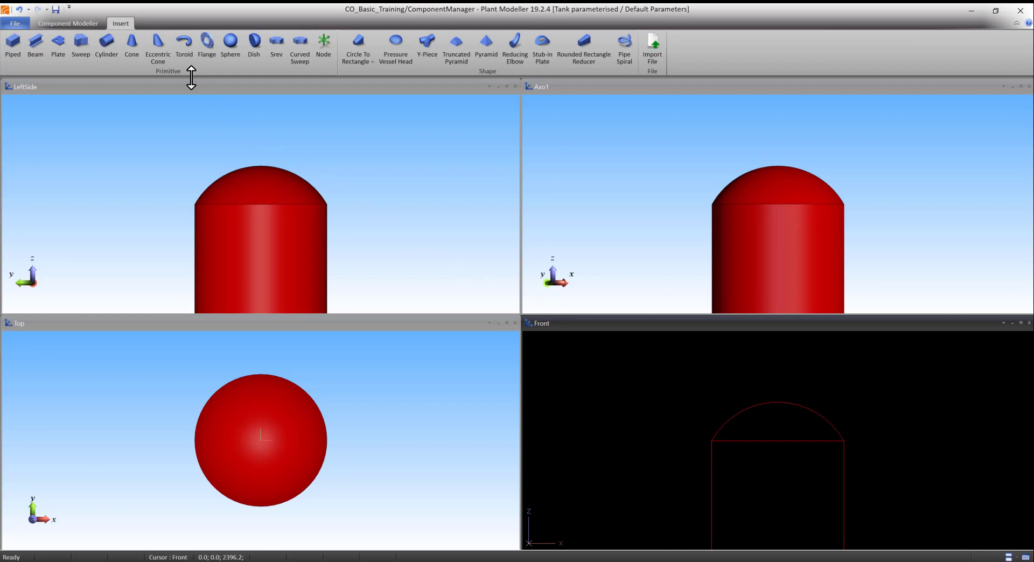
# - Show All again to fit the domed tank in every viewport
pyautogui.click(94, 23)
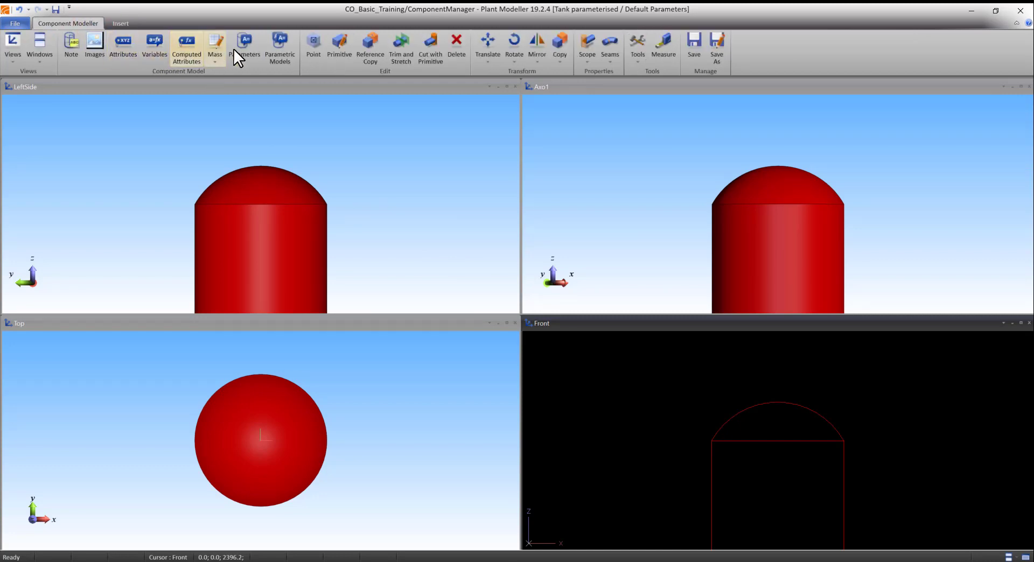
pyautogui.click(633, 64)
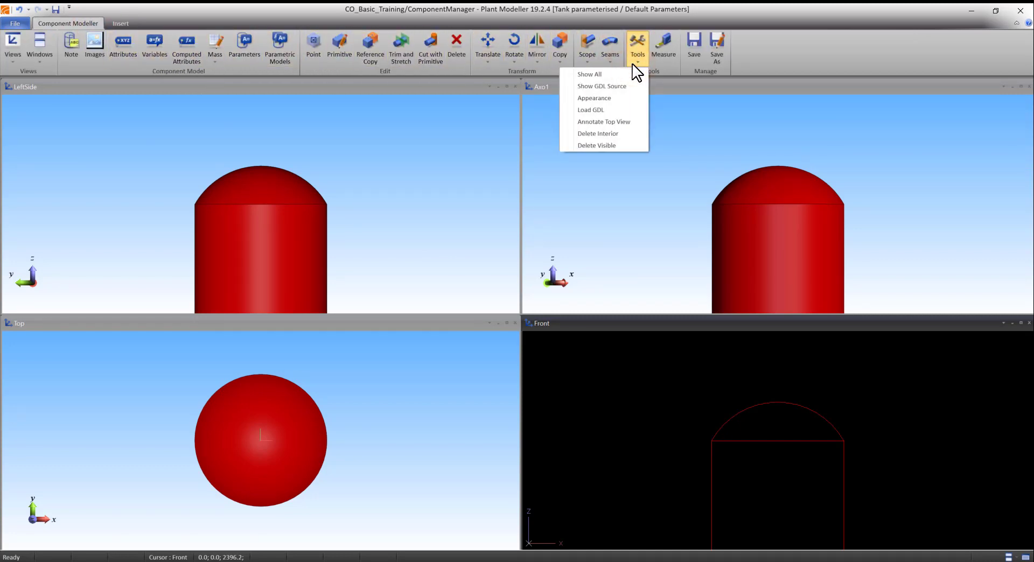
pyautogui.click(626, 74)
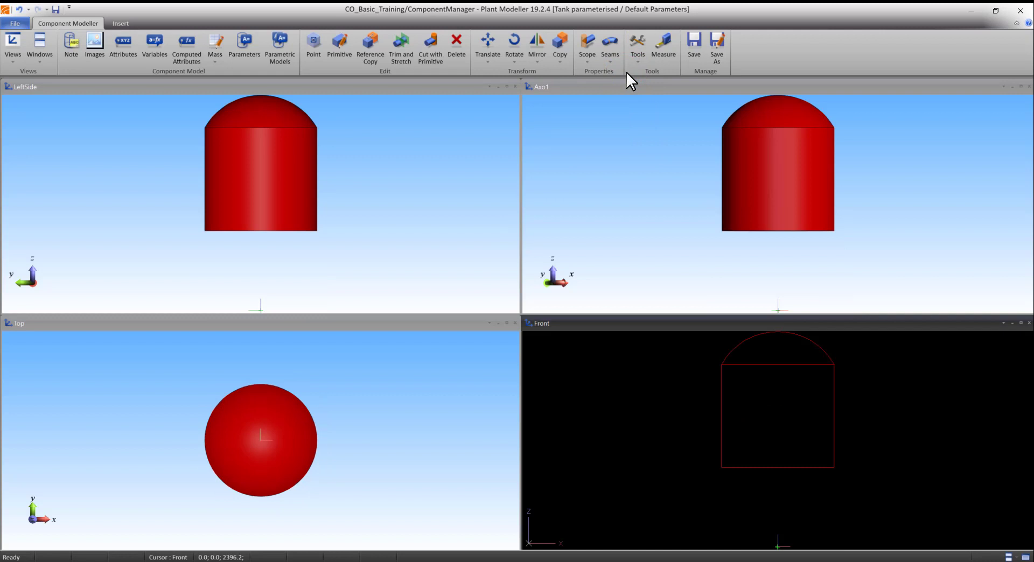
# - Start a cone at the body's bottom centre with height h3
pyautogui.click(126, 21)
pyautogui.click(131, 35)
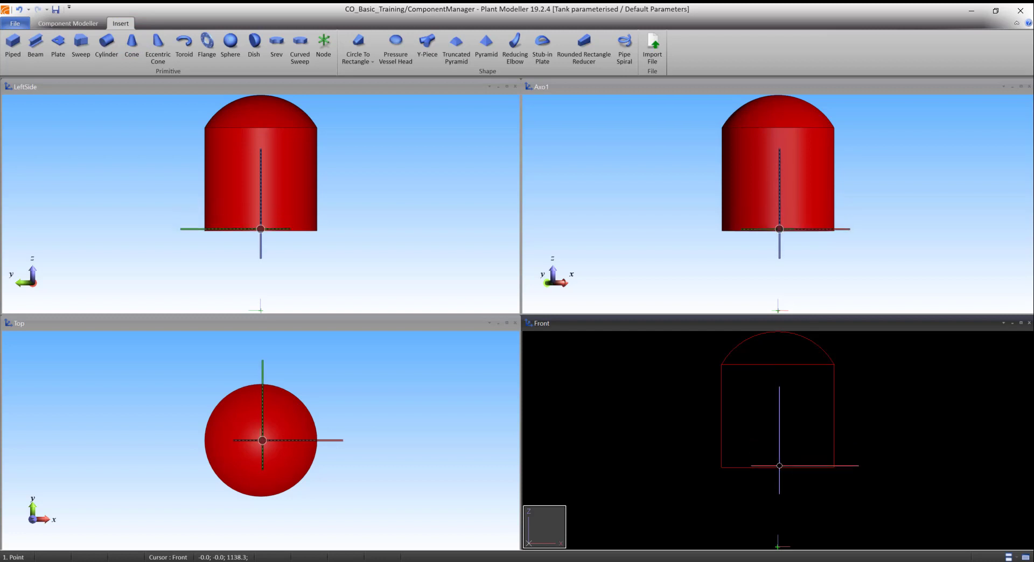
pyautogui.press('q')
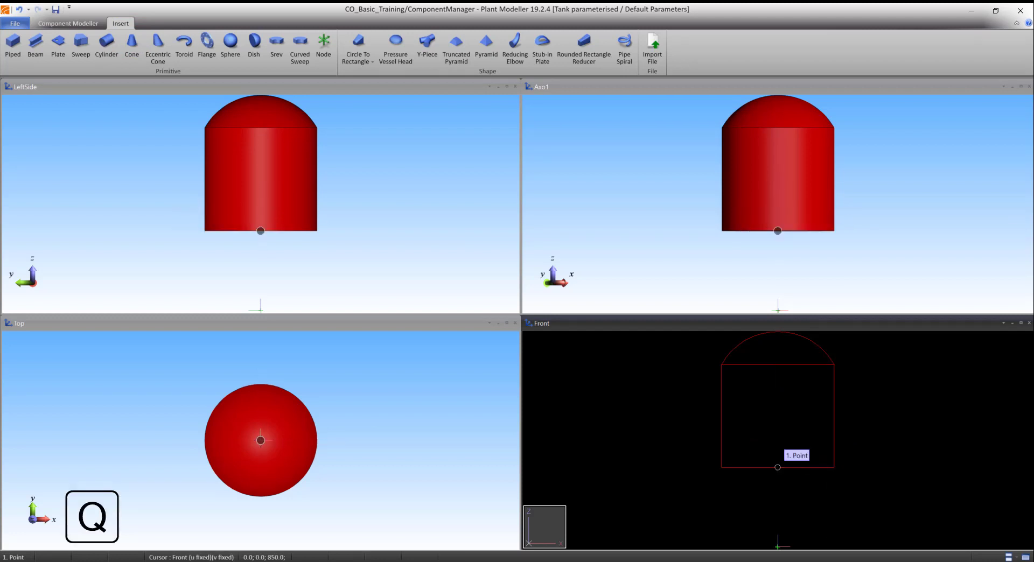
pyautogui.press('p')
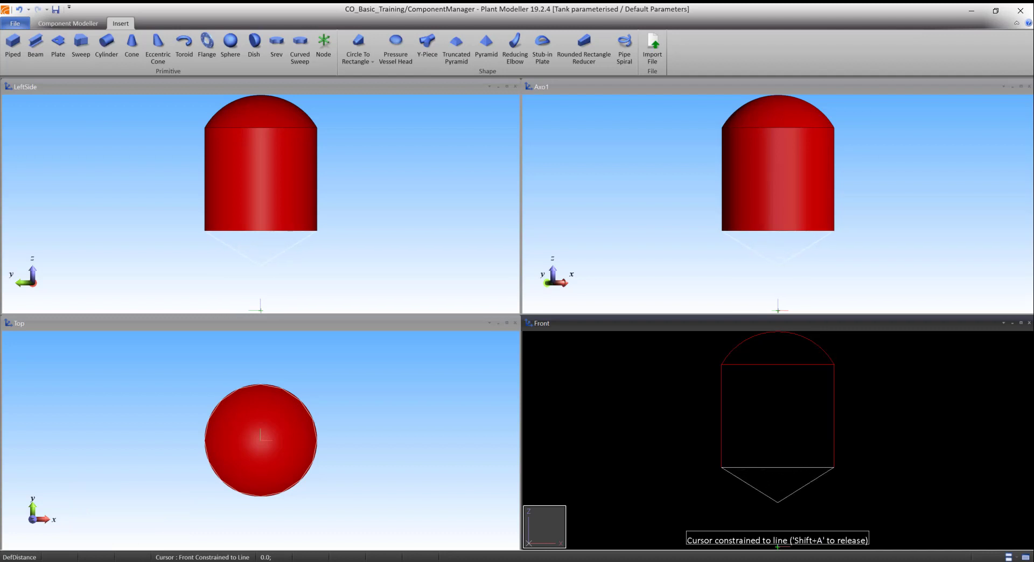
pyautogui.press('o')
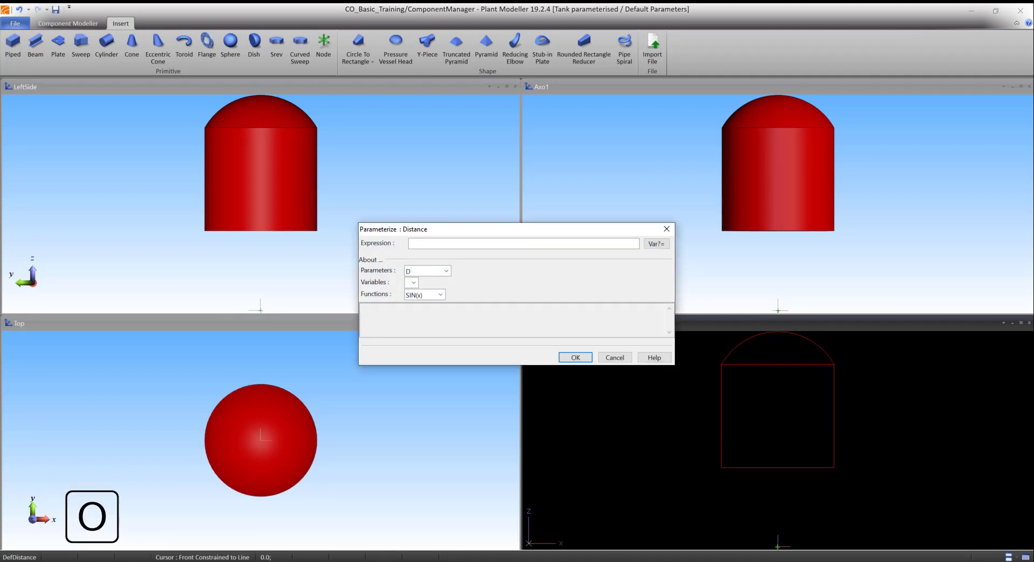
pyautogui.click(617, 245)
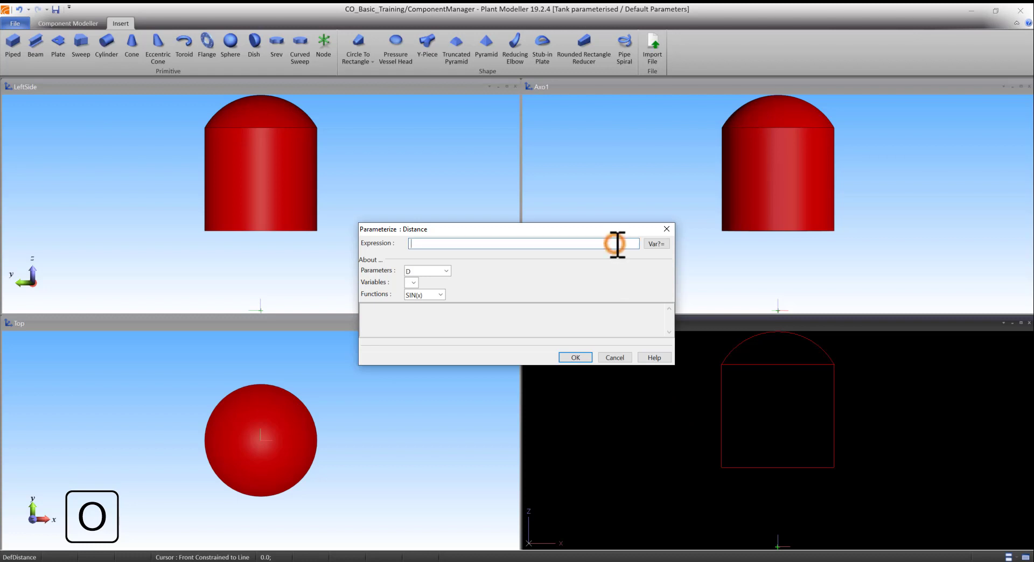
pyautogui.write('h3')
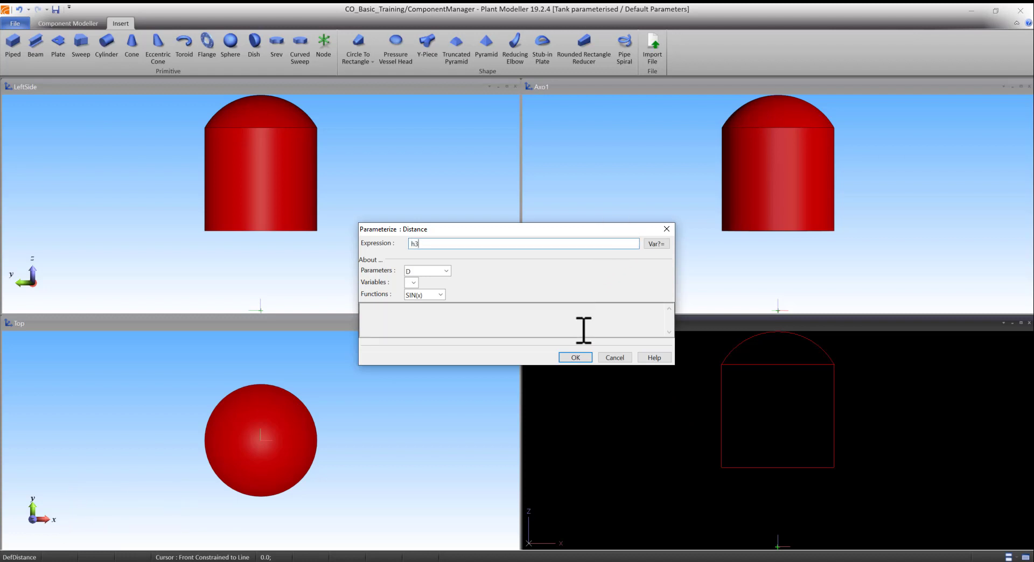
pyautogui.click(576, 357)
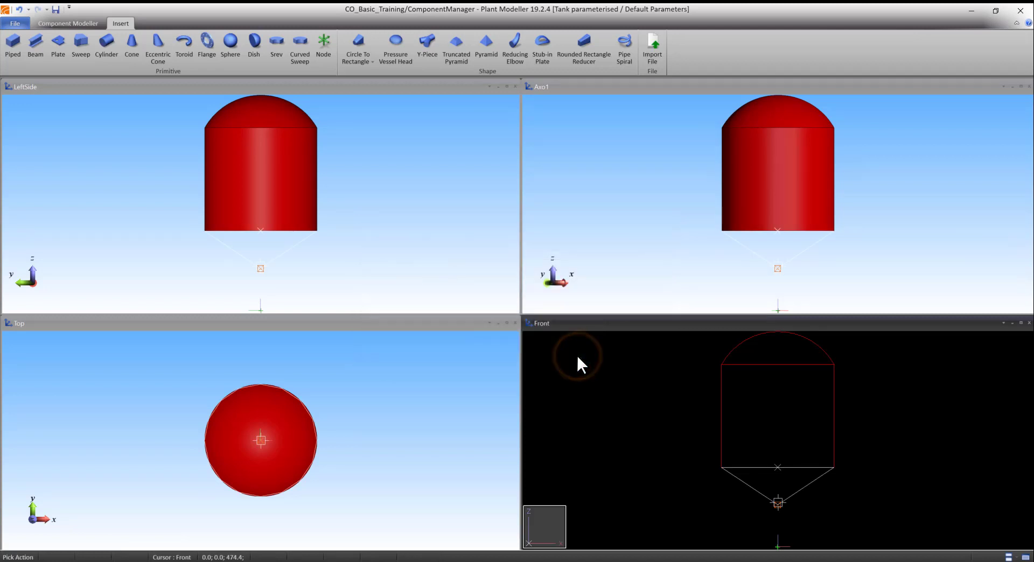
# - Set the cone's narrow-end radius to d1/2 and build the cone bottom
pyautogui.click(777, 467)
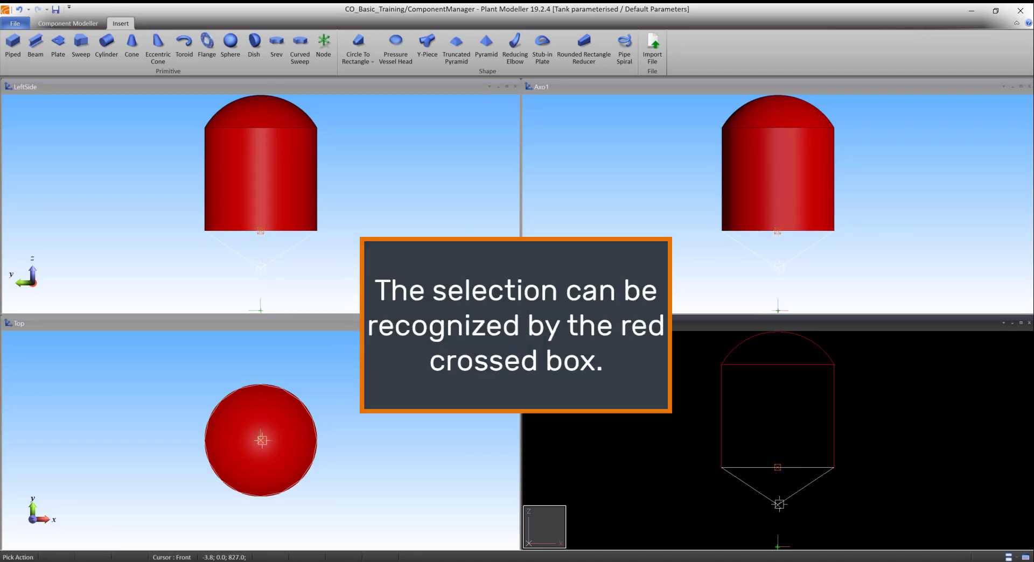
pyautogui.click(779, 504)
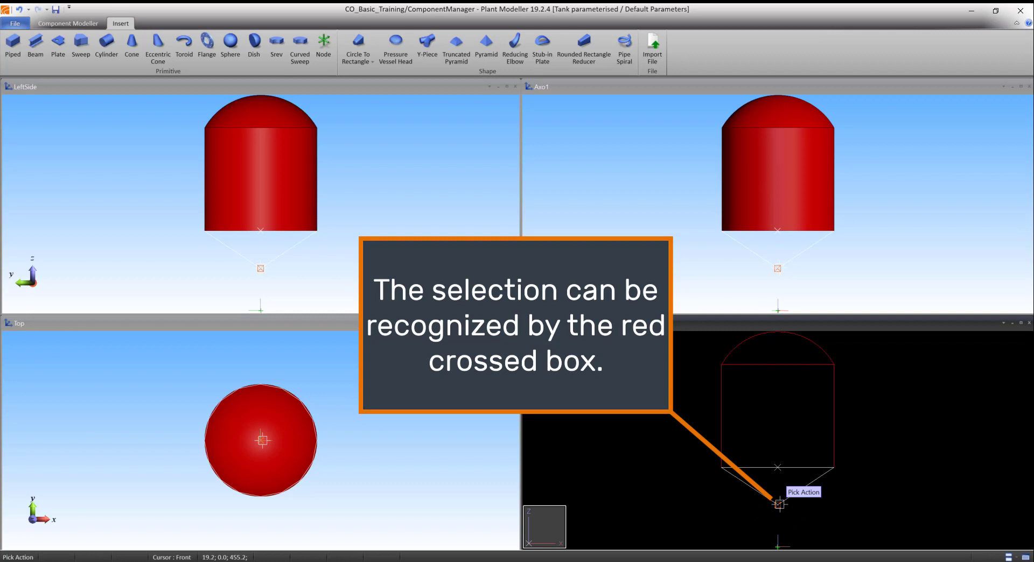
pyautogui.press('o')
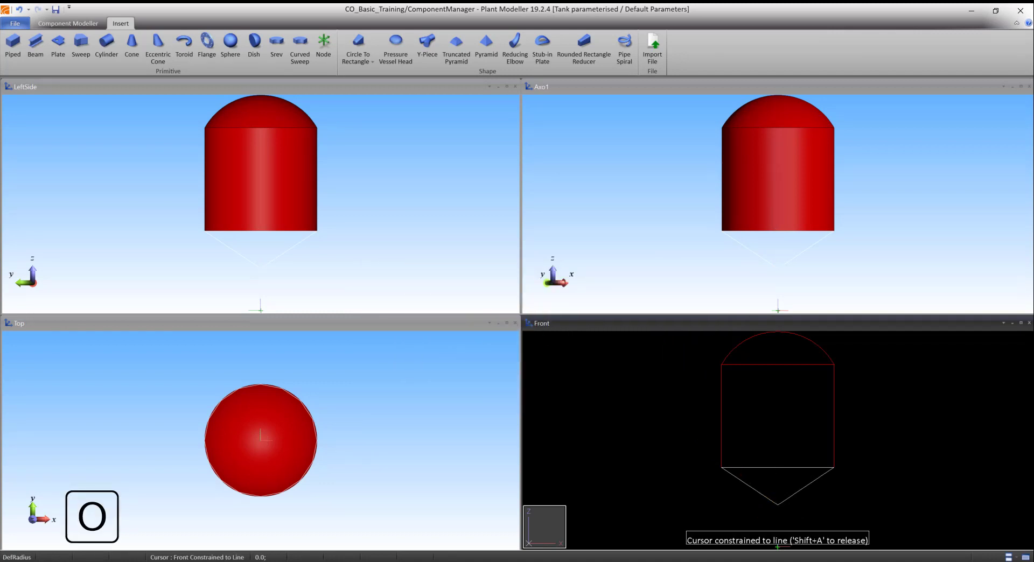
pyautogui.press('o')
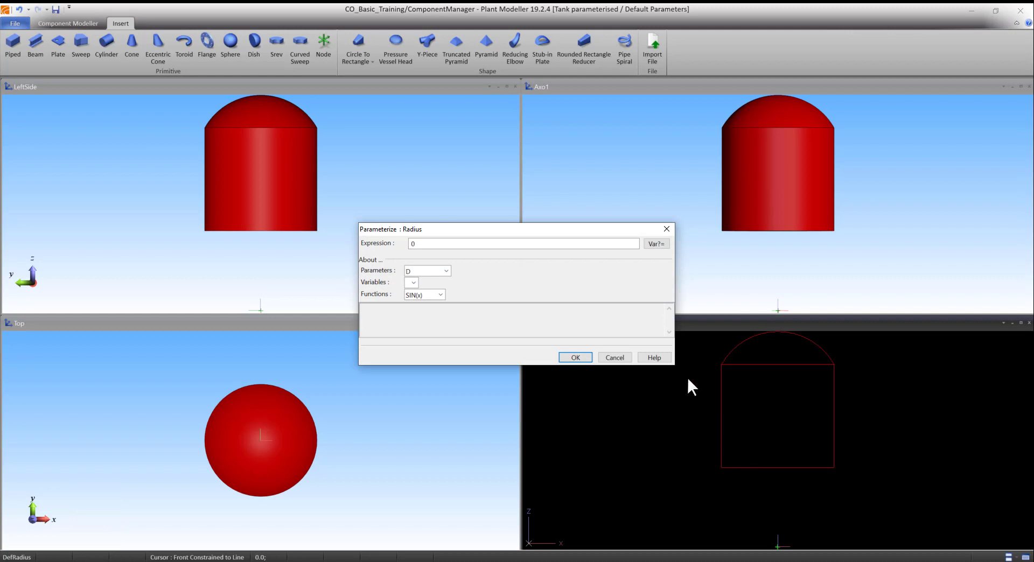
pyautogui.click(621, 247)
pyautogui.press('BackSpace')
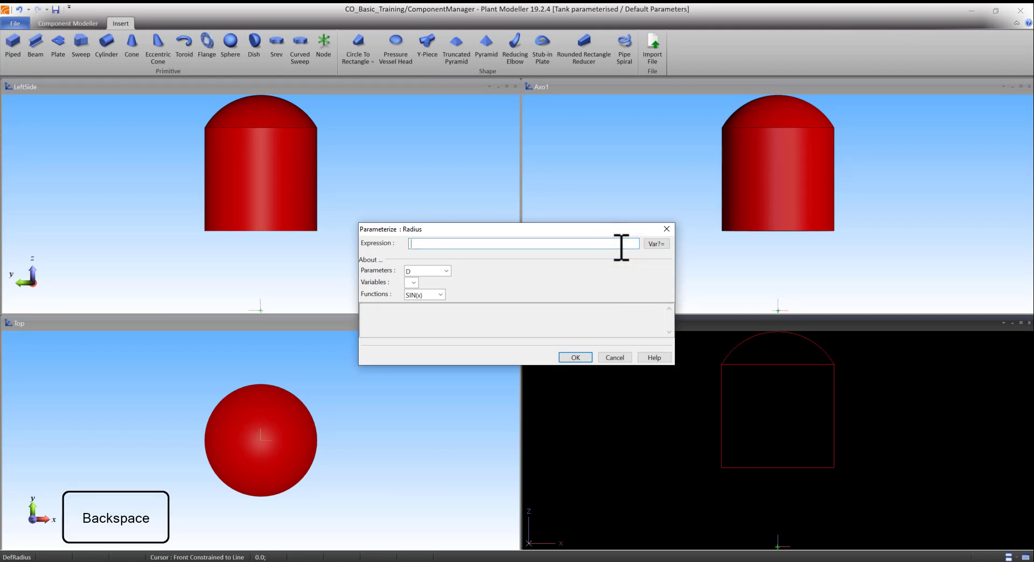
pyautogui.write('d1/')
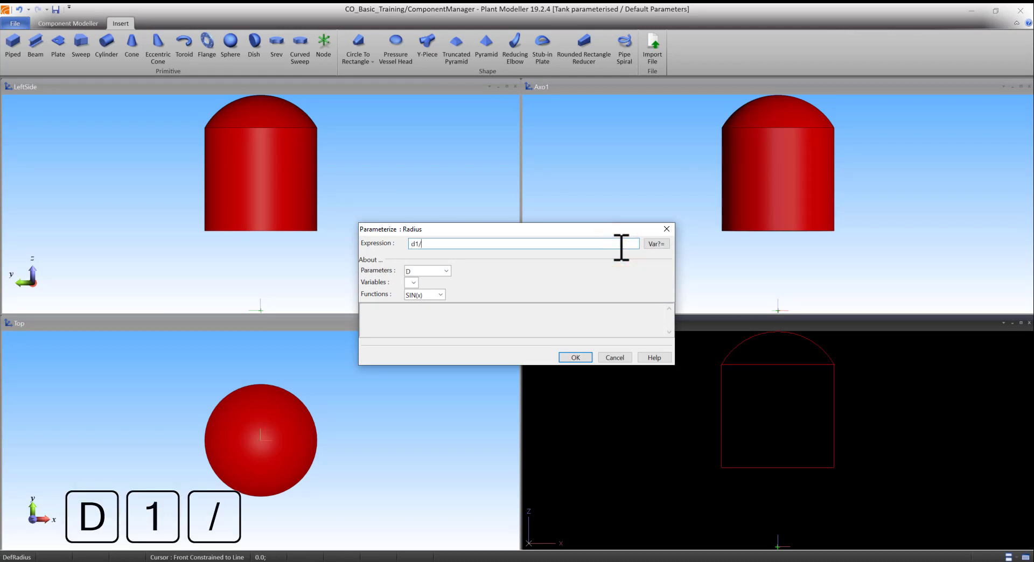
pyautogui.write('2')
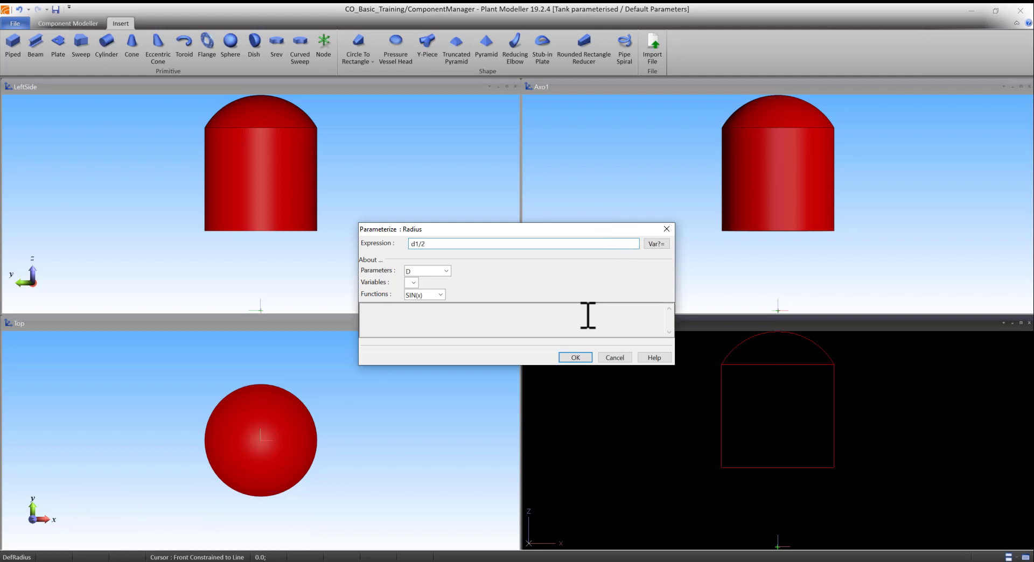
pyautogui.click(575, 356)
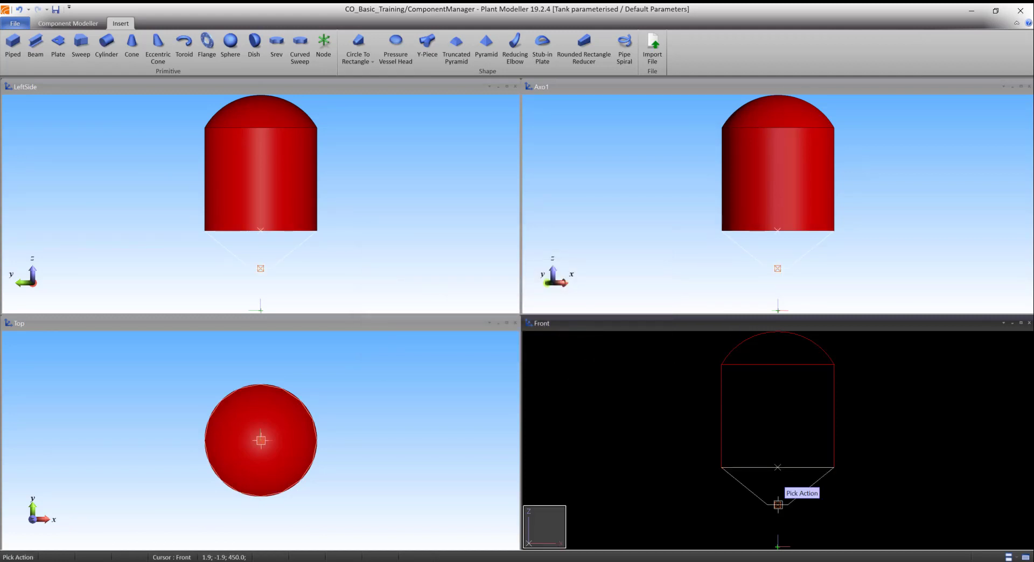
pyautogui.click(778, 504)
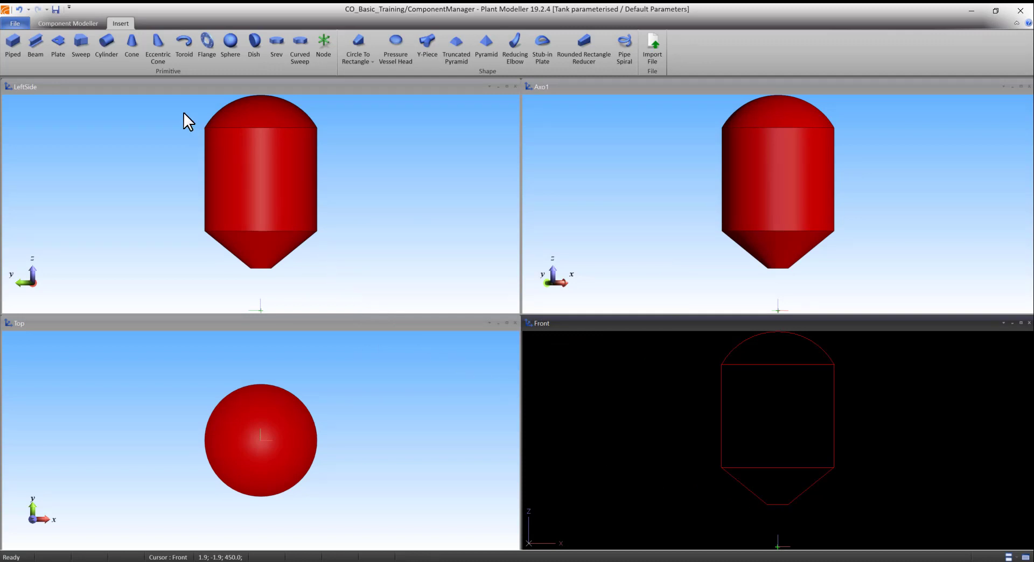
pyautogui.click(100, 23)
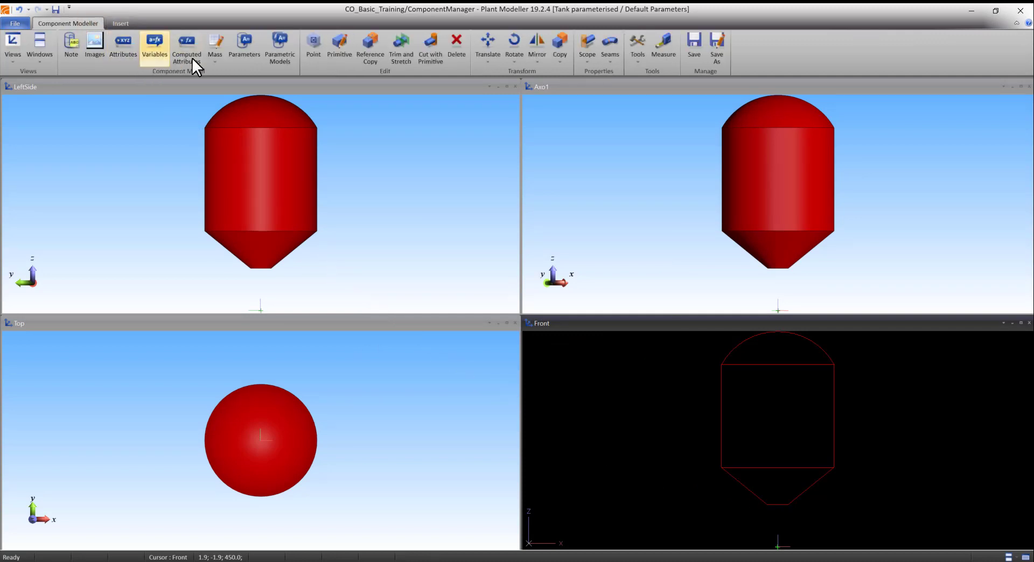
pyautogui.click(636, 60)
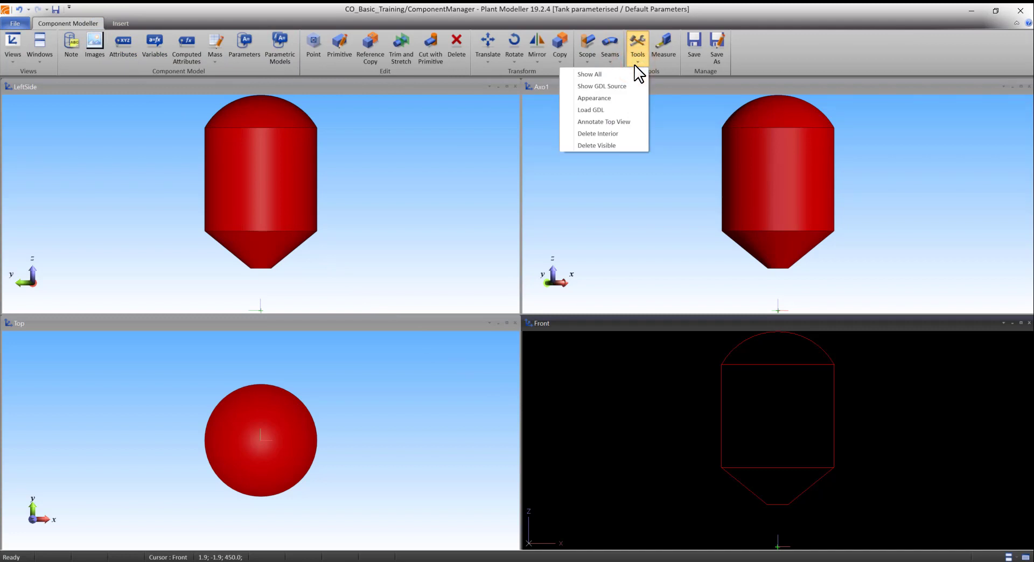
pyautogui.click(635, 68)
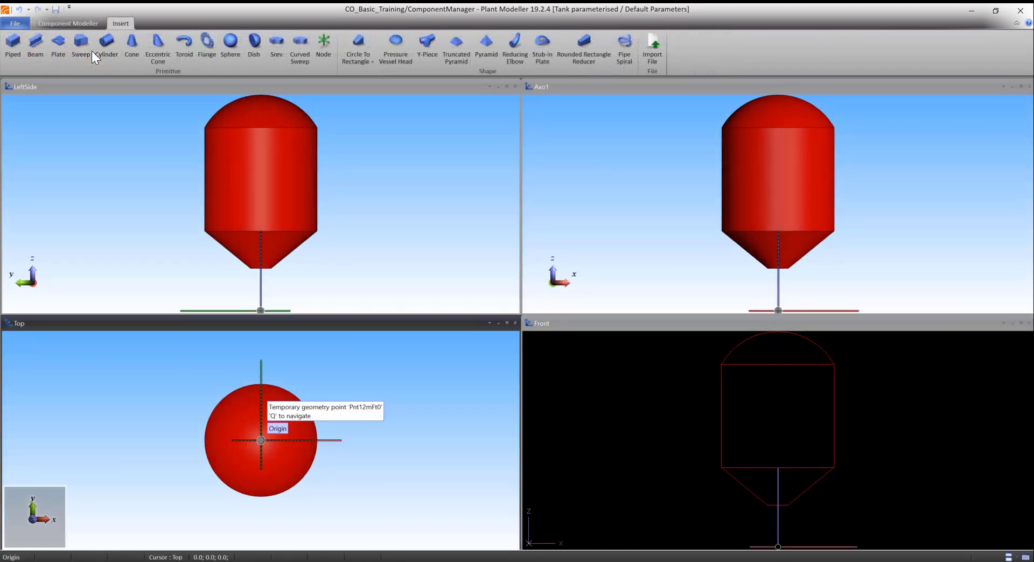
# - Sweep a rectangular leg of width a from p3 (-D/2-a/2, 0, h5) to Z h5-h4
pyautogui.click(261, 437)
pyautogui.write('p3')
pyautogui.press('Tab')
pyautogui.write('-D/2-a/2')
pyautogui.press('Tab')
pyautogui.press('0')
pyautogui.press('Tab')
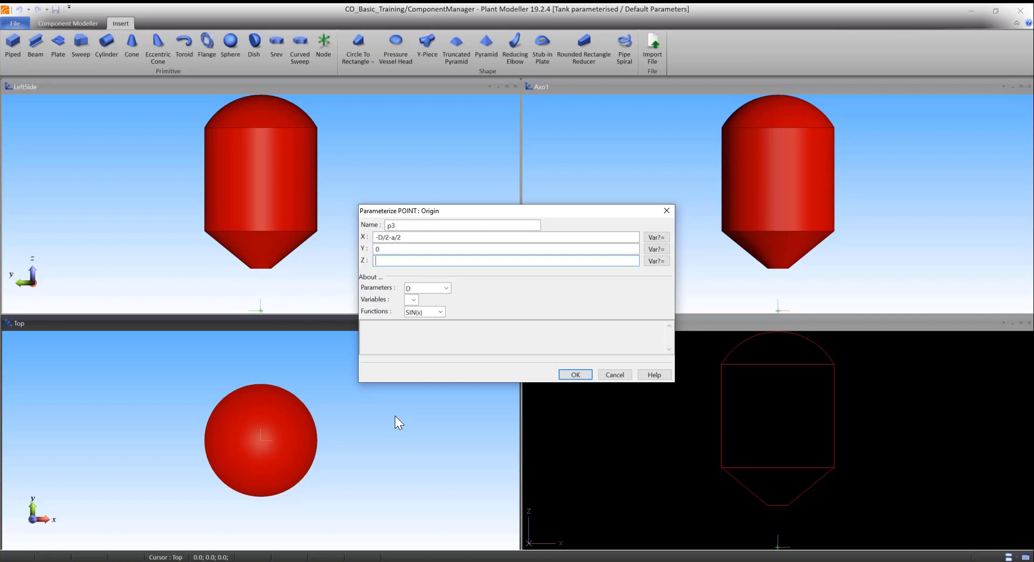
pyautogui.write('h5')
pyautogui.press('Return')
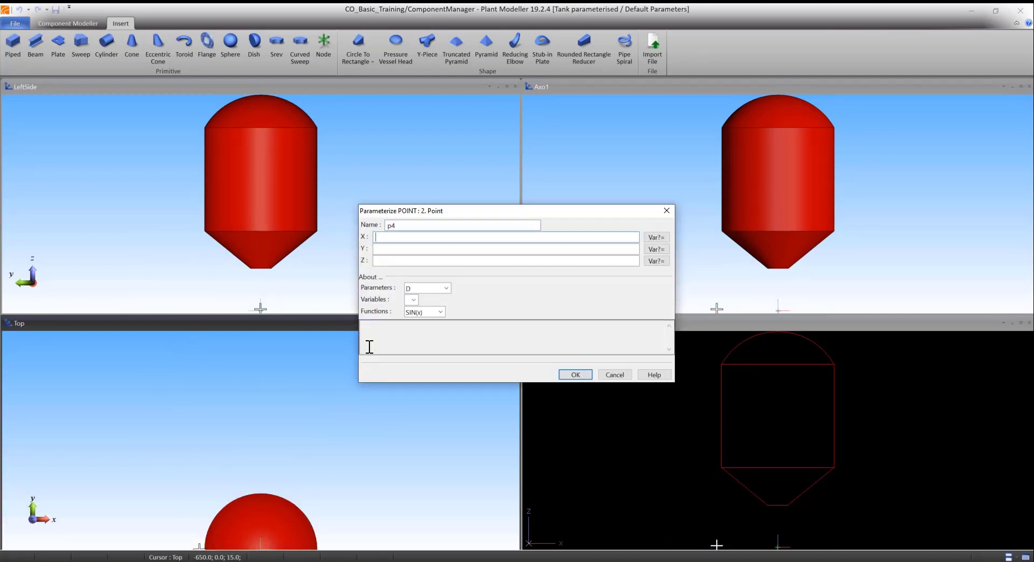
pyautogui.write('-D/2-a/2')
pyautogui.press('Tab')
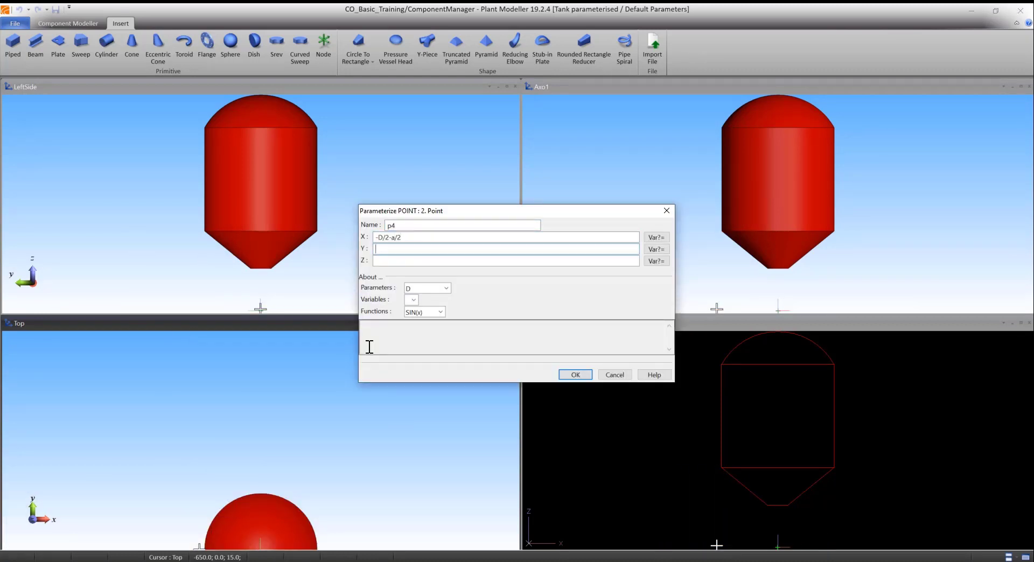
pyautogui.write('0')
pyautogui.press('Tab')
pyautogui.write('h5-h4')
pyautogui.press('Return')
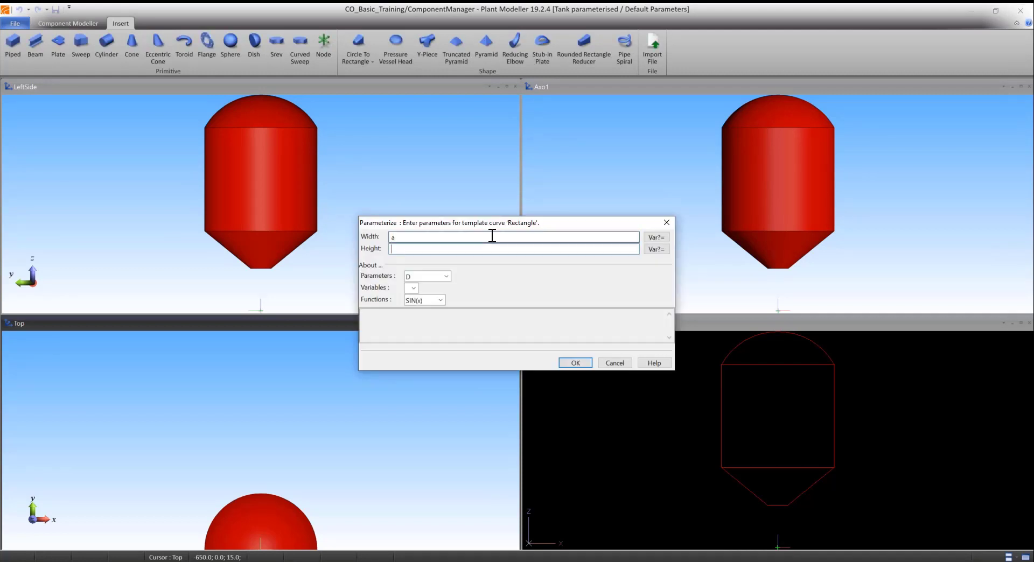
pyautogui.click(571, 365)
# - Add a base plate box at p5 (-D/2-a/2-b/2, 0, 0) with height 10
pyautogui.click(18, 45)
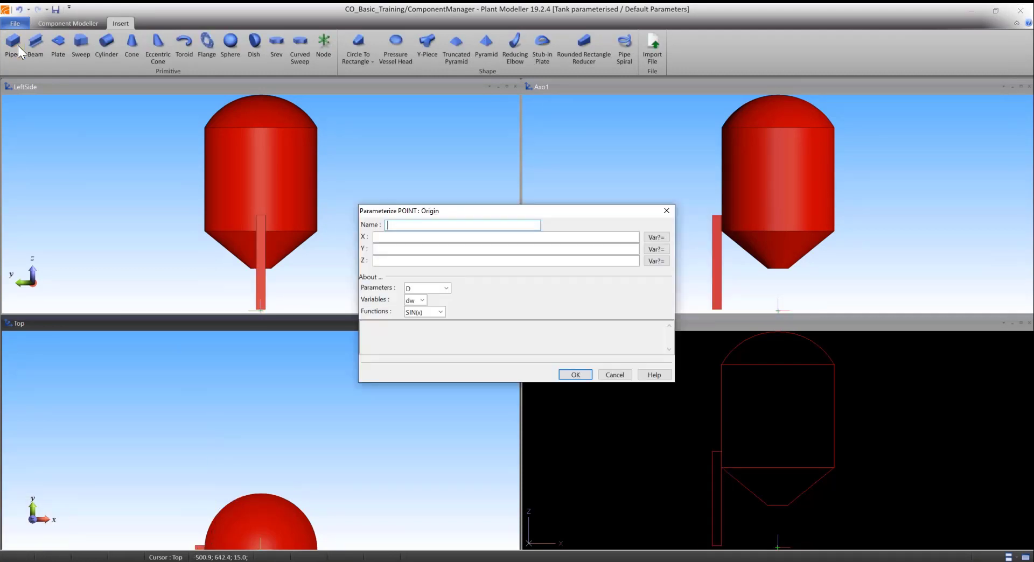
pyautogui.write('p5-D/2-a/2')
pyautogui.write('-b/2')
pyautogui.press('Tab')
pyautogui.write('0')
pyautogui.press('Tab')
pyautogui.write('0')
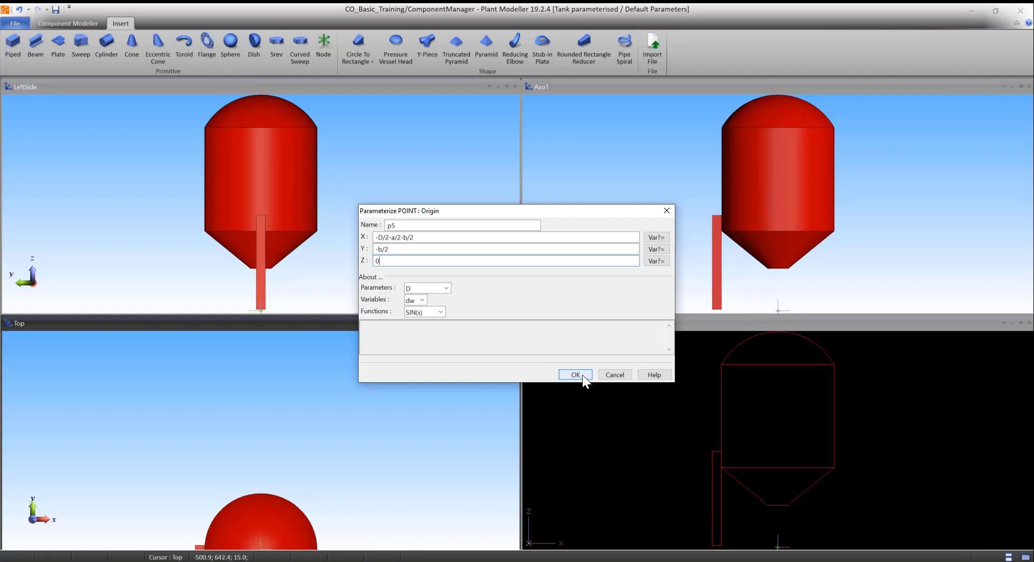
pyautogui.click(575, 374)
pyautogui.press('Tab')
pyautogui.press('Tab')
pyautogui.write('10')
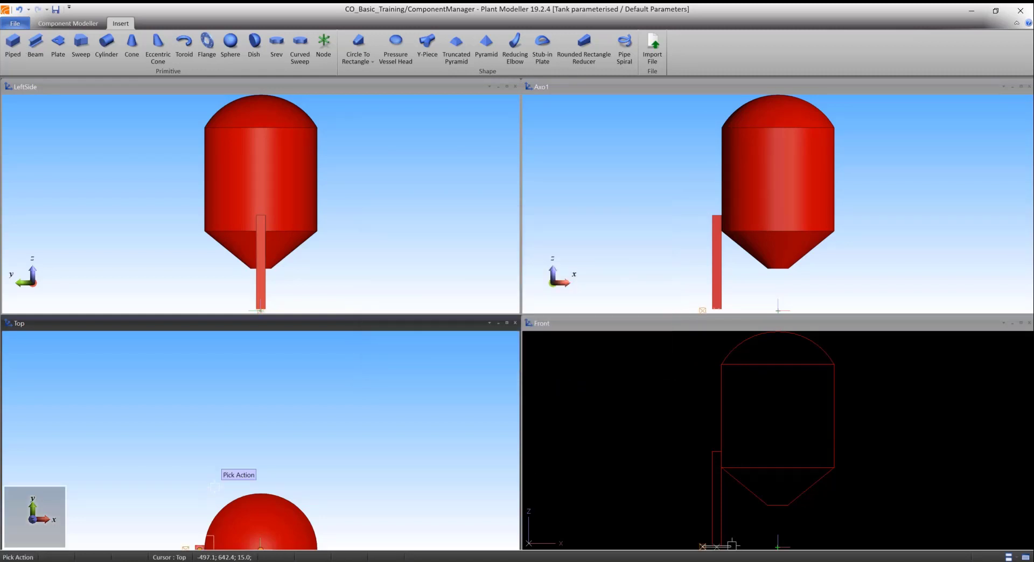
pyautogui.press('Return')
pyautogui.click(358, 49)
# - Reference-copy the leg and plate rotationally about the tank axis into three supports, then fit all views
pyautogui.click(250, 481)
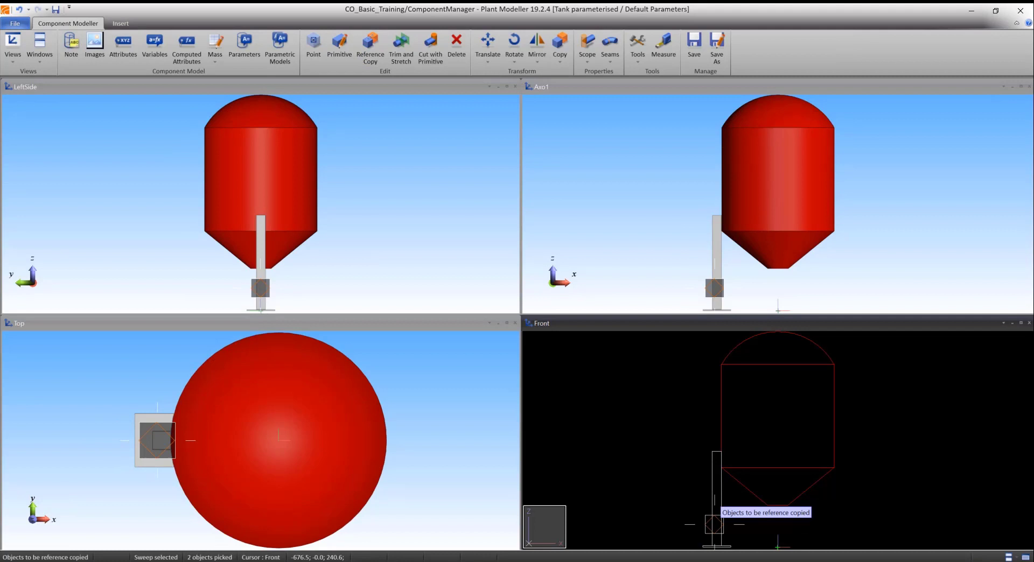
pyautogui.click(778, 437)
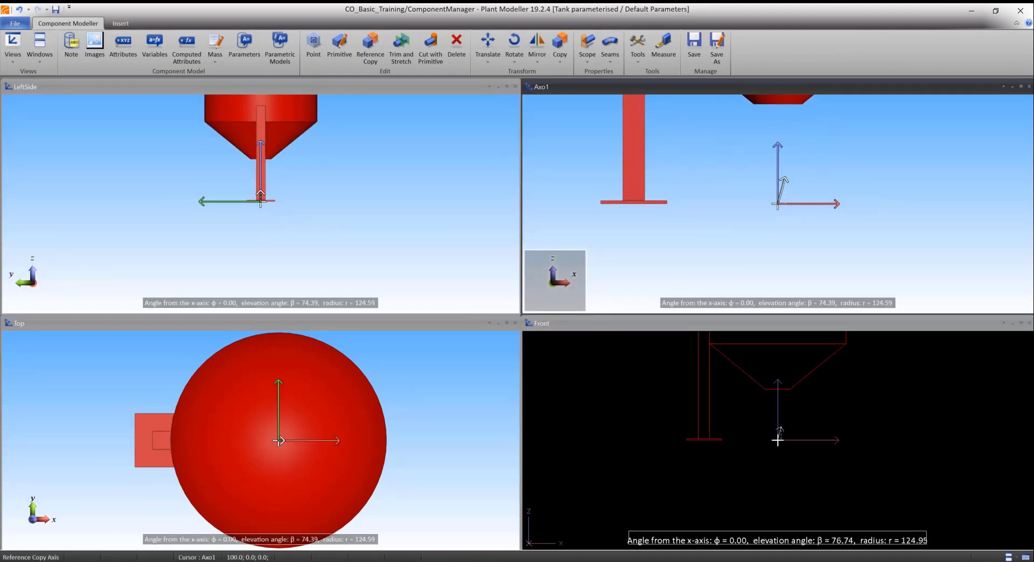
pyautogui.rightClick(776, 178)
pyautogui.click(645, 250)
pyautogui.press('Tab')
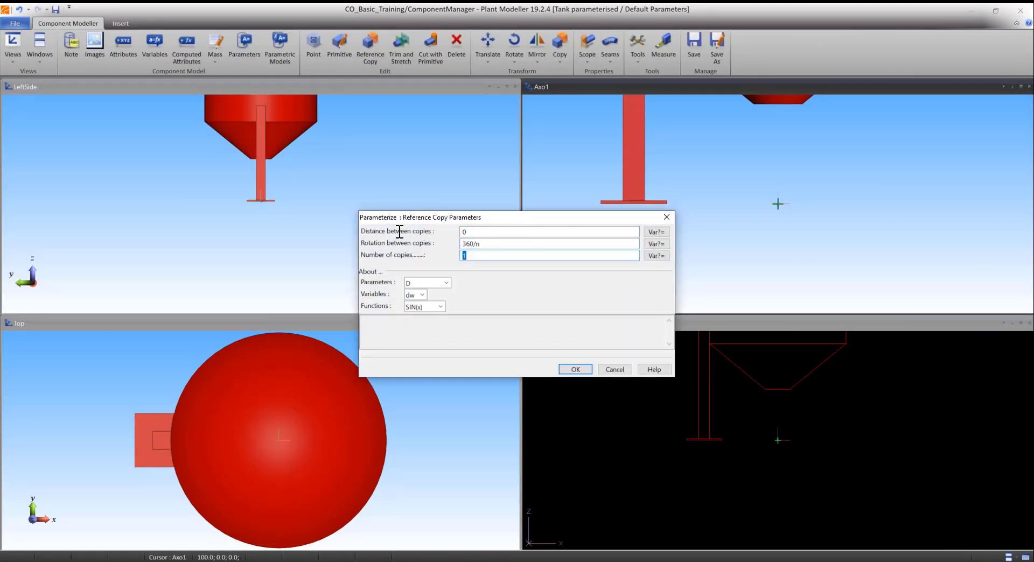
pyautogui.press('Tab')
pyautogui.click(567, 368)
pyautogui.click(638, 45)
pyautogui.click(624, 70)
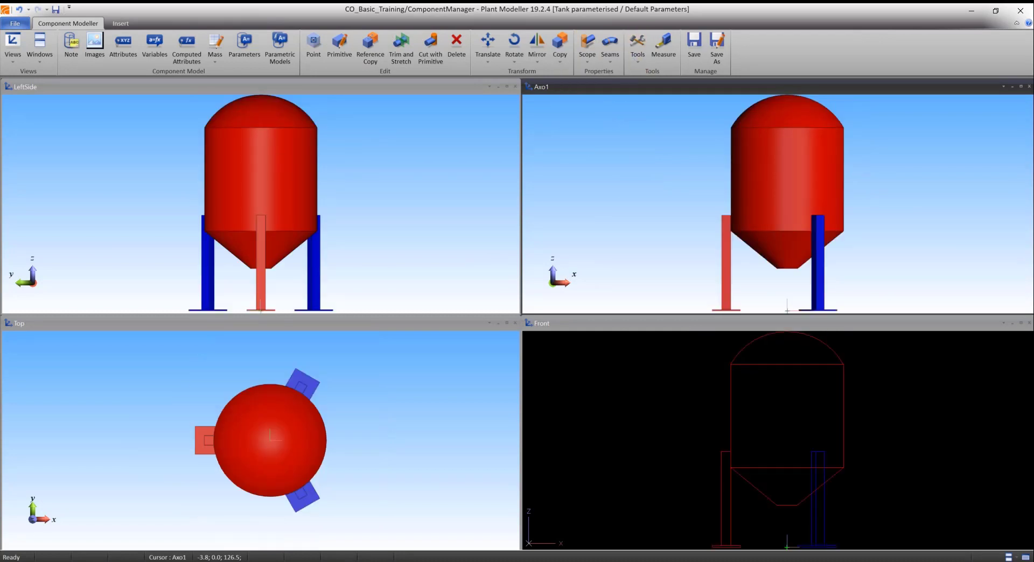
pyautogui.click(120, 24)
# - Add a vent pipe up to Z h1+H+h2+hv, radius OD/2, with a Dv/2 toroid bend
pyautogui.click(106, 44)
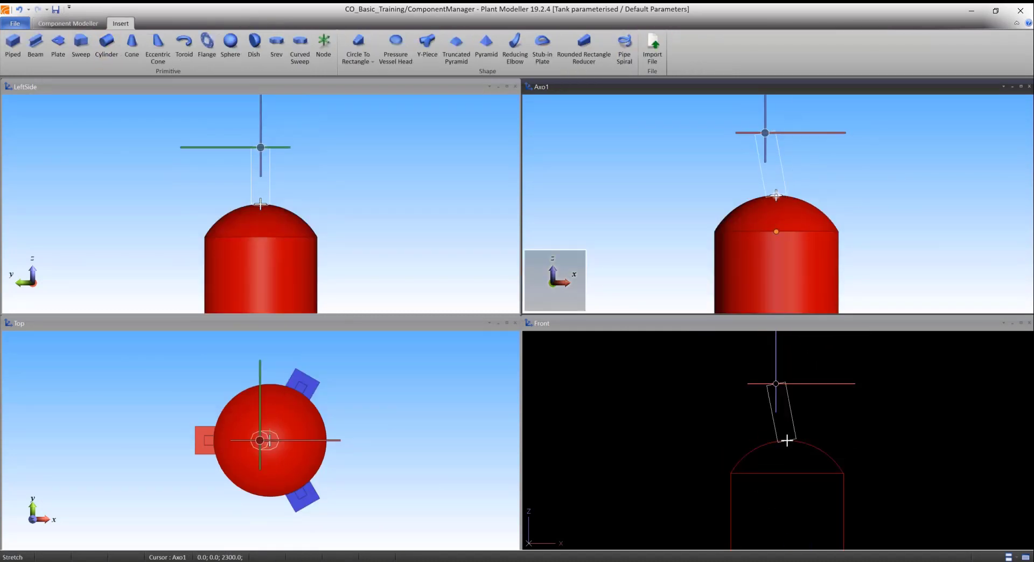
pyautogui.click(775, 195)
pyautogui.write('h1+H')
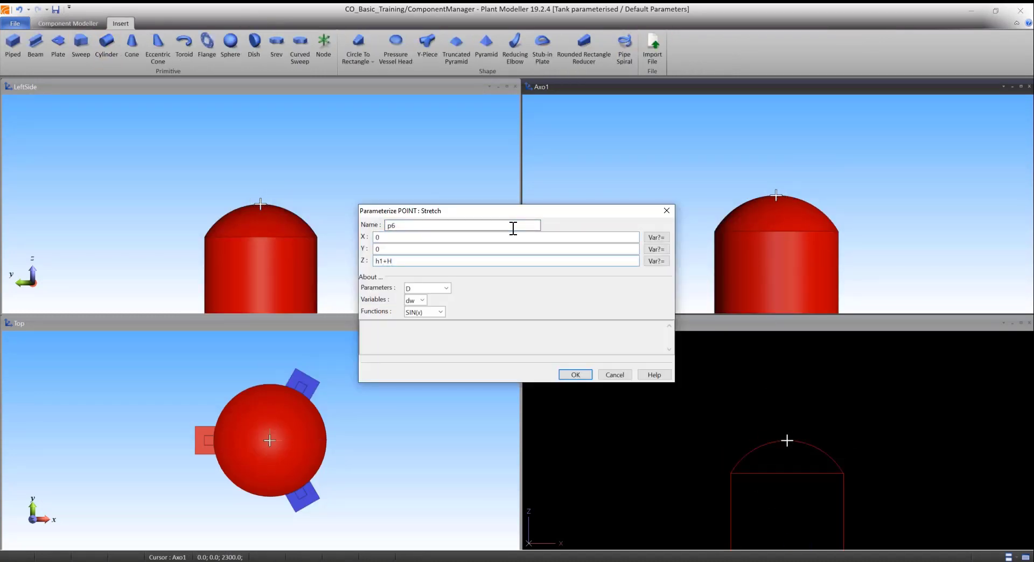
pyautogui.write('+h2+hv')
pyautogui.click(564, 374)
pyautogui.write('ODv/2')
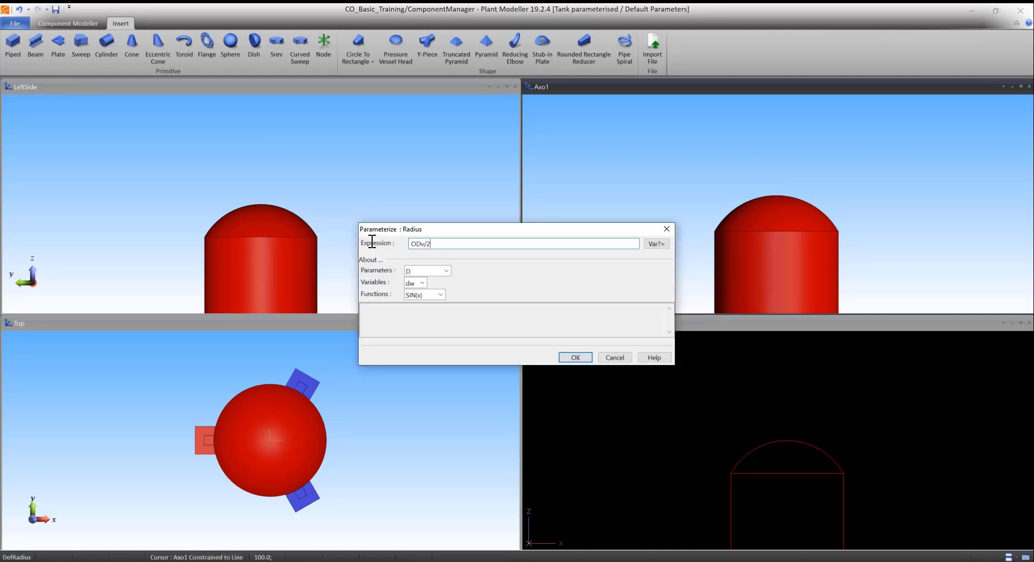
pyautogui.click(575, 357)
pyautogui.click(784, 184)
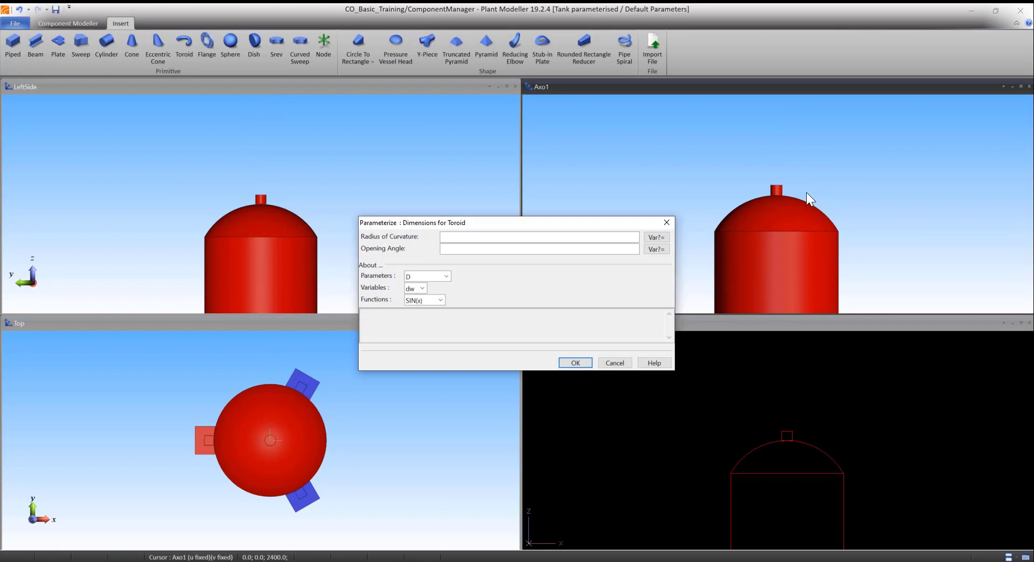
pyautogui.write('Dv/2')
pyautogui.click(582, 366)
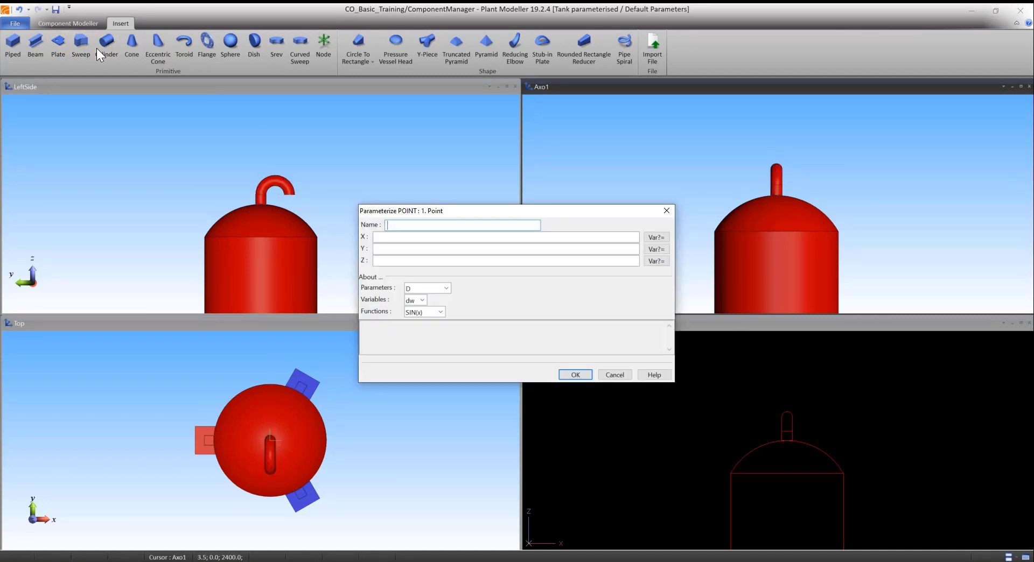
# - Add a side manway cylinder from p7 (0, 0, h1+hm) along X, length D/2+dw, radius dw/2
pyautogui.write('p7')
pyautogui.press('Tab')
pyautogui.write('0')
pyautogui.press('Tab')
pyautogui.write('0')
pyautogui.press('Tab')
pyautogui.write('h1+hm')
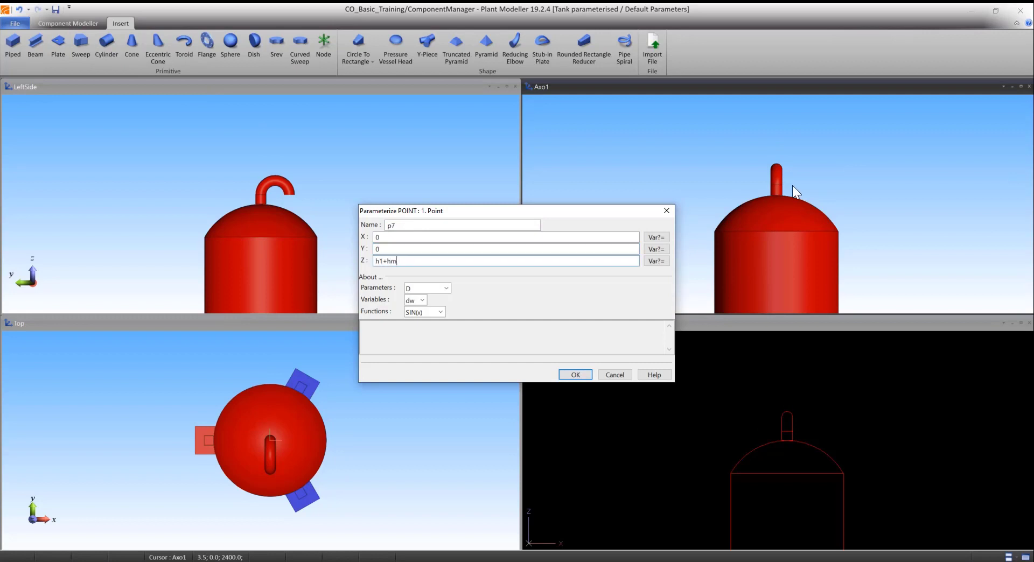
pyautogui.click(576, 374)
pyautogui.rightClick(775, 293)
pyautogui.click(791, 366)
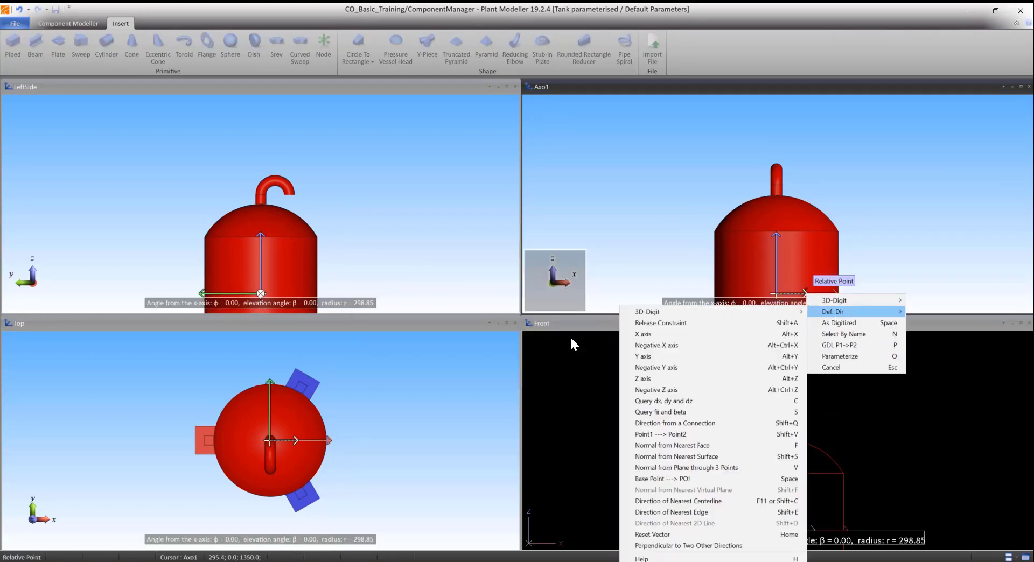
pyautogui.click(655, 335)
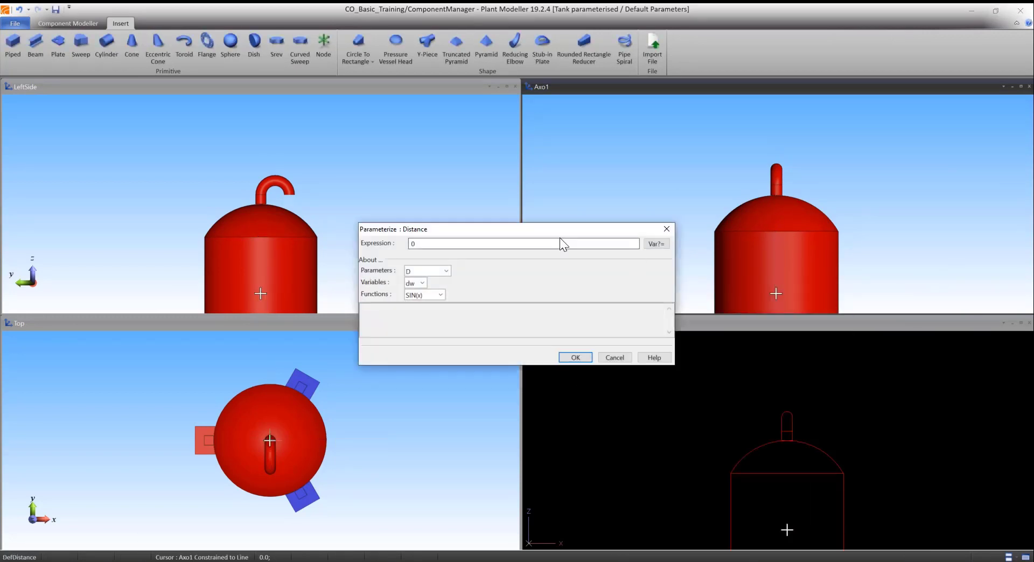
pyautogui.write('D/2+dw')
pyautogui.click(575, 358)
pyautogui.write('dw/2')
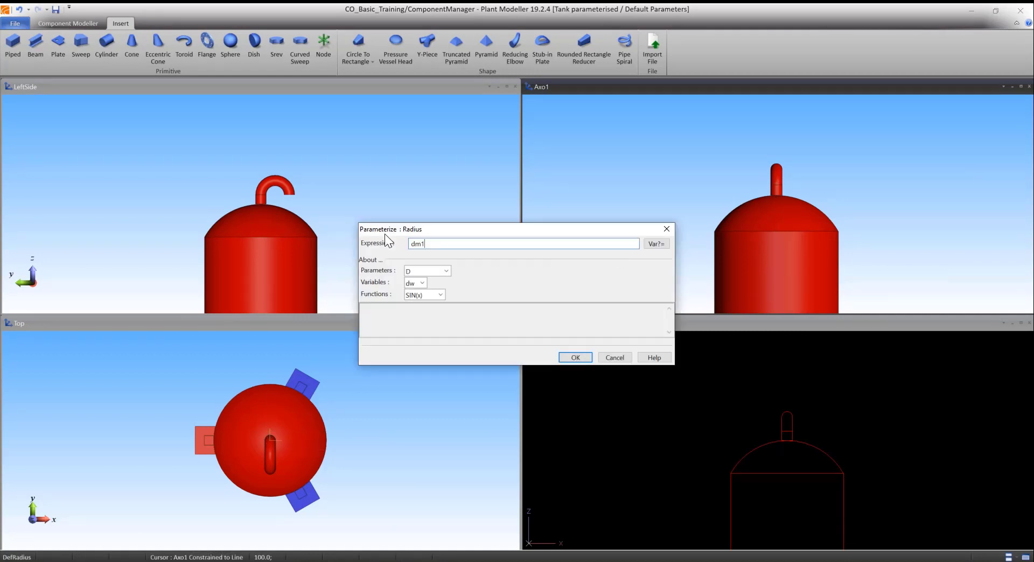
pyautogui.press('Return')
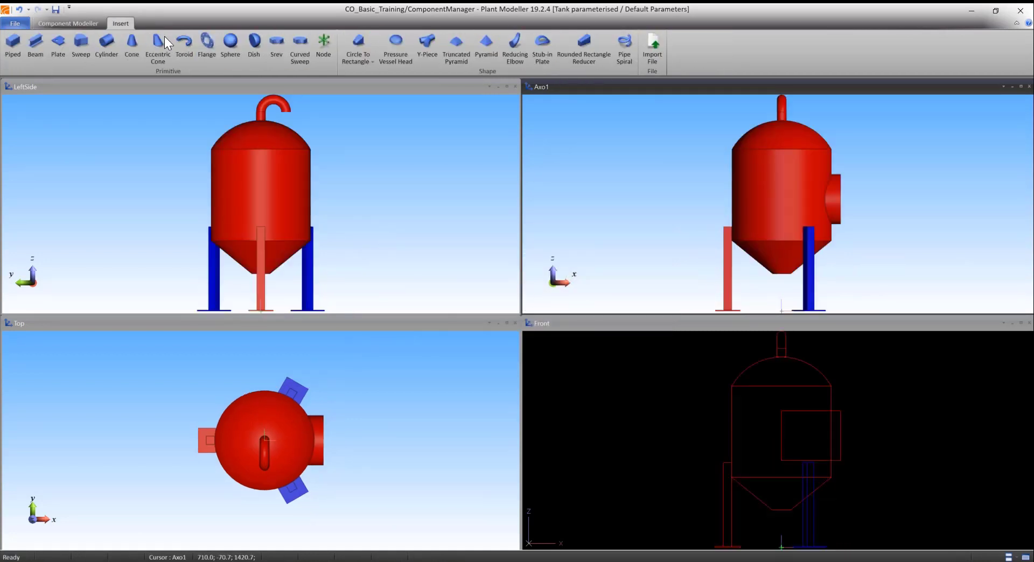
# - Add a flange cylinder on the manway end with thickness tm and radius 0.5*dm
pyautogui.click(811, 198)
pyautogui.write('tm')
pyautogui.click(575, 358)
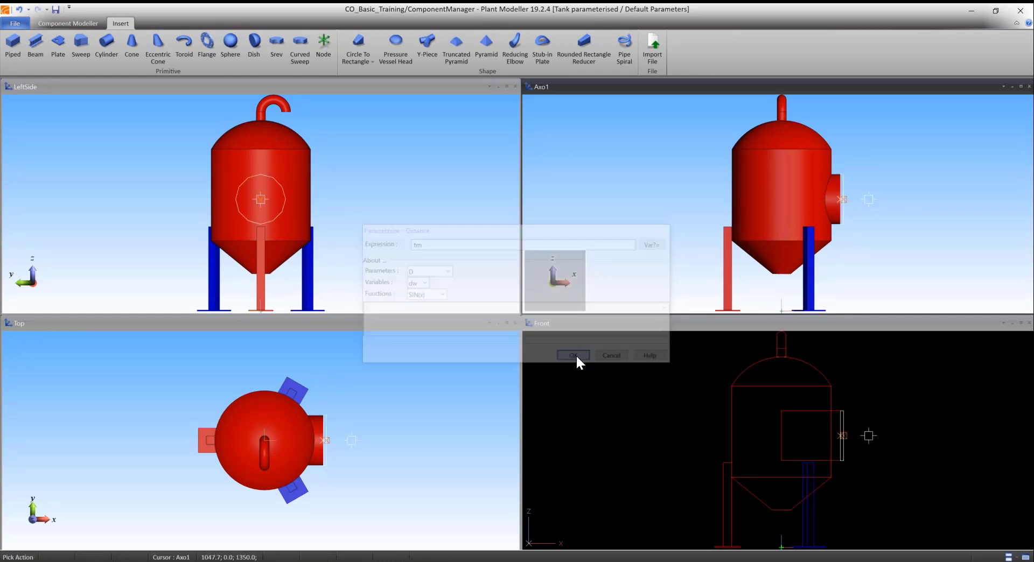
pyautogui.write('dm2/2')
pyautogui.press('Return')
pyautogui.scroll(4, 829, 177)
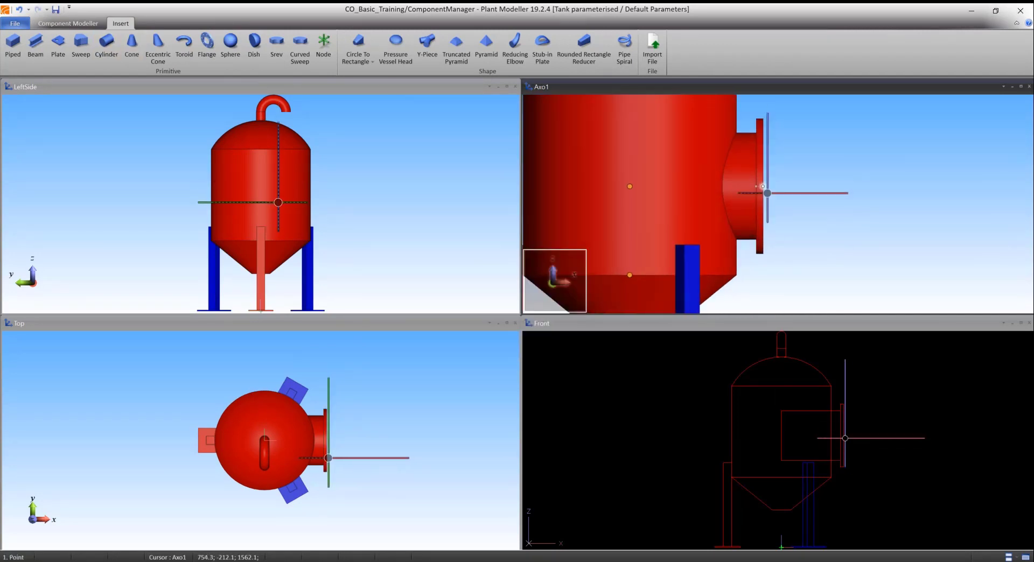
pyautogui.click(805, 186)
pyautogui.press('Return')
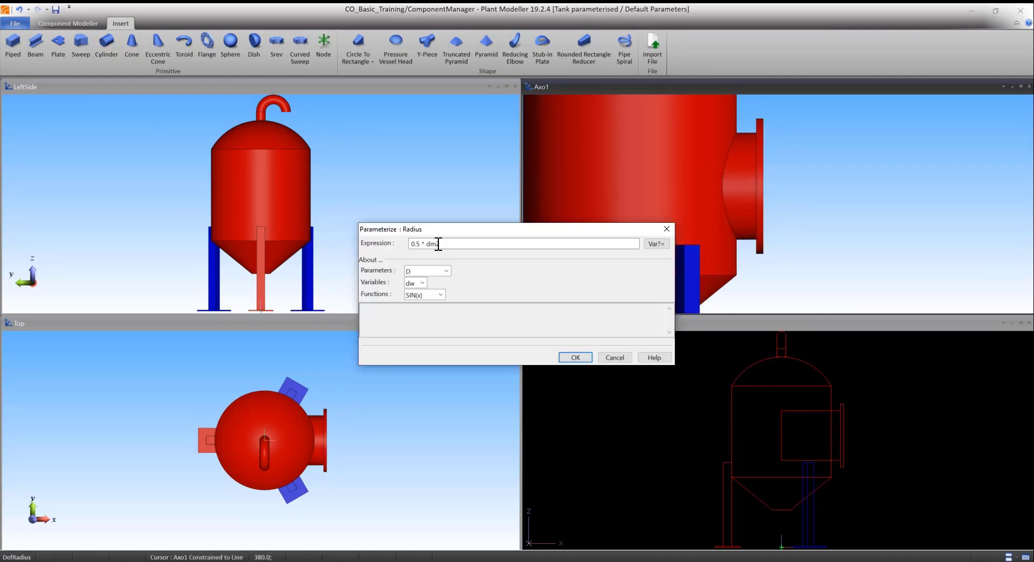
pyautogui.click(572, 359)
# - Show All to fit the whole tank in every view
pyautogui.click(68, 23)
pyautogui.click(638, 49)
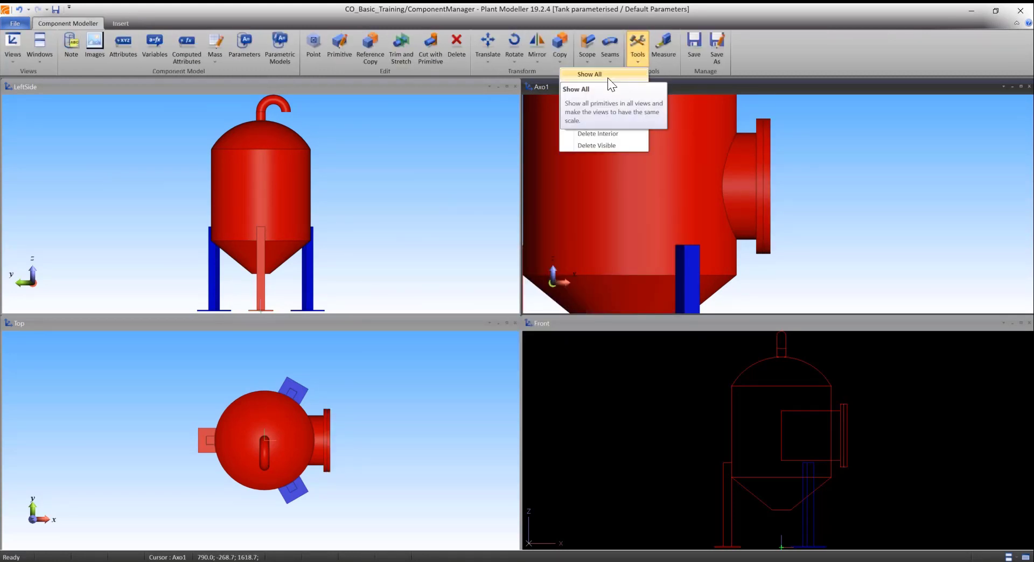
pyautogui.click(607, 81)
# - Start a nozzle cylinder at point p8 with coordinates (0, -D/2, h6)
pyautogui.click(123, 23)
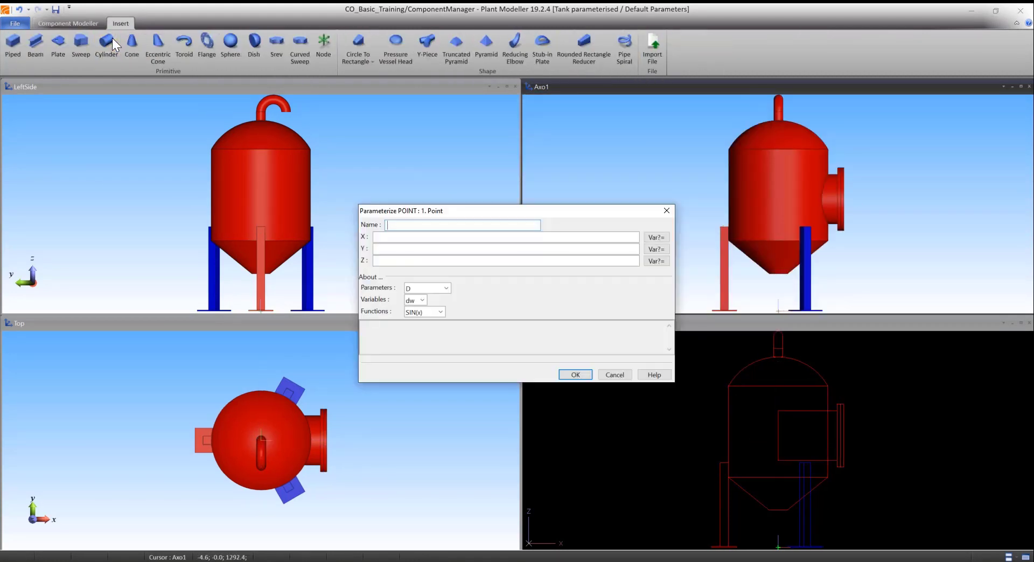
pyautogui.write('p8')
pyautogui.press('Tab')
pyautogui.write('0')
pyautogui.press('Tab')
pyautogui.write('-D/2')
pyautogui.write('\th6')
pyautogui.click(575, 375)
# - Point the nozzle outward, with length h7lange and radius D/2+dw
pyautogui.rightClick(810, 178)
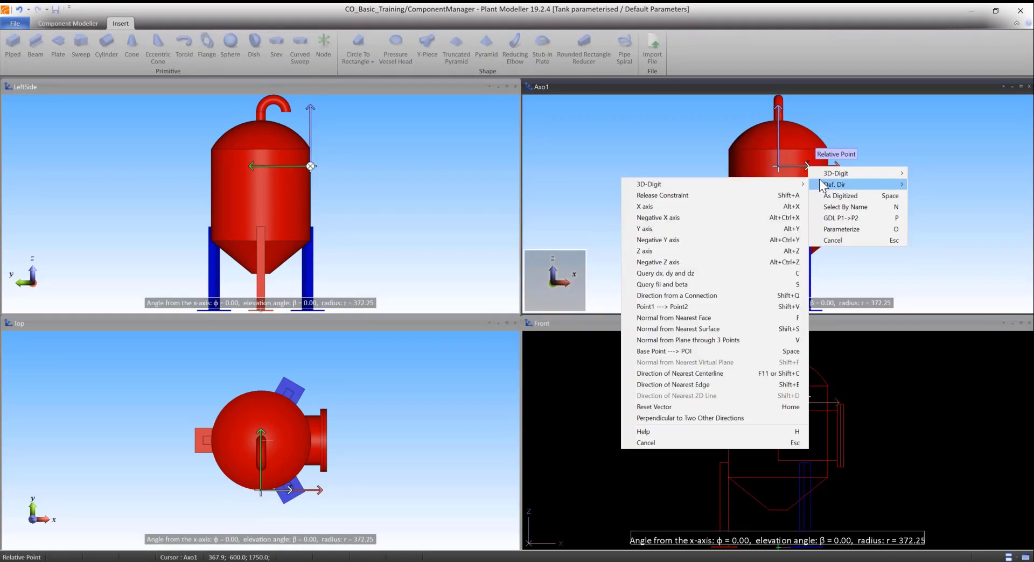
pyautogui.click(846, 180)
pyautogui.click(777, 166)
pyautogui.write('h7-F')
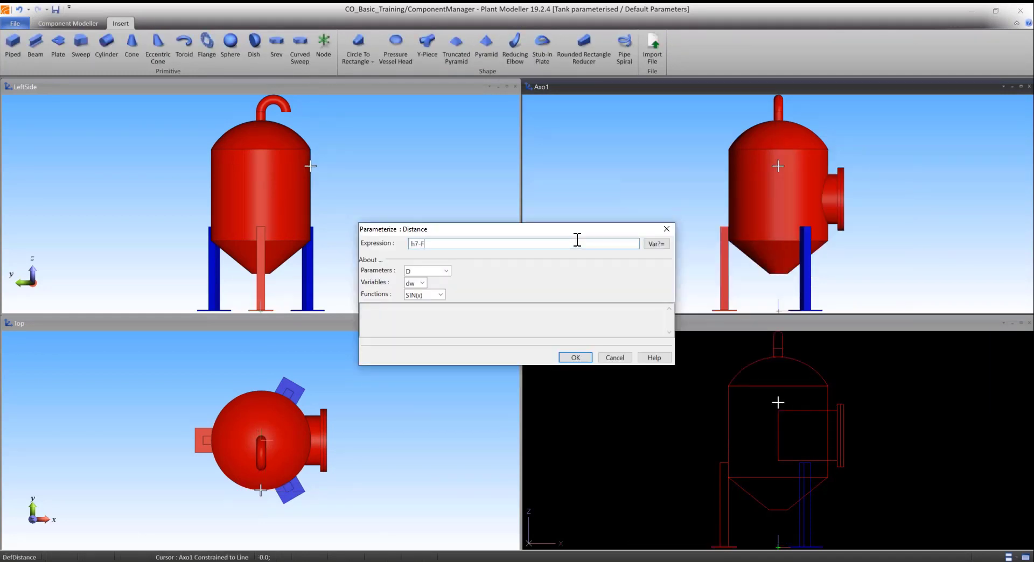
pyautogui.write('lange')
pyautogui.click(560, 357)
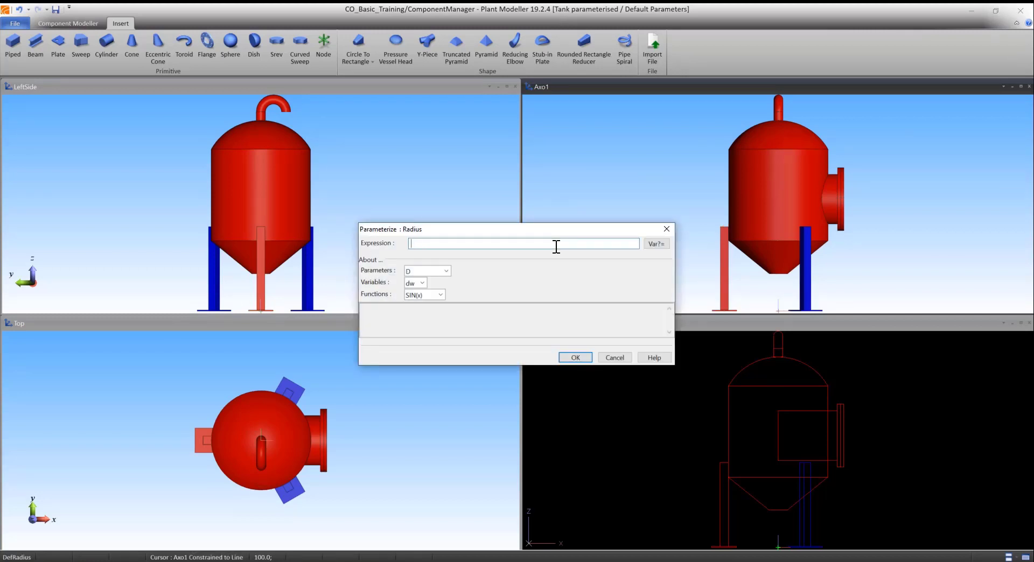
pyautogui.write('D/2+dw')
pyautogui.press('Return')
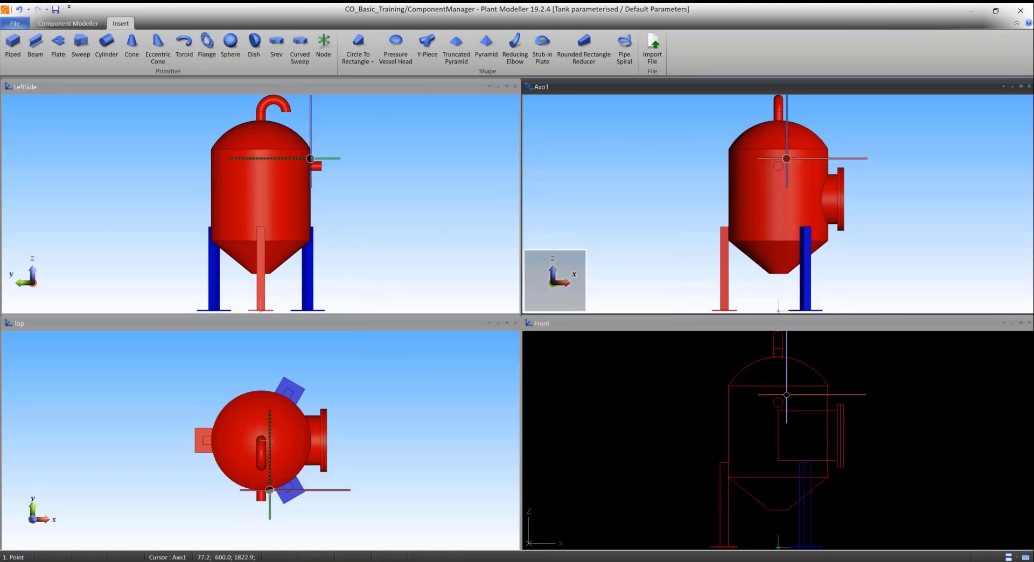
# - Add a flange on the nozzle end with thickness FlgThck and radius FlgDia/2
pyautogui.scroll(3, 781, 140)
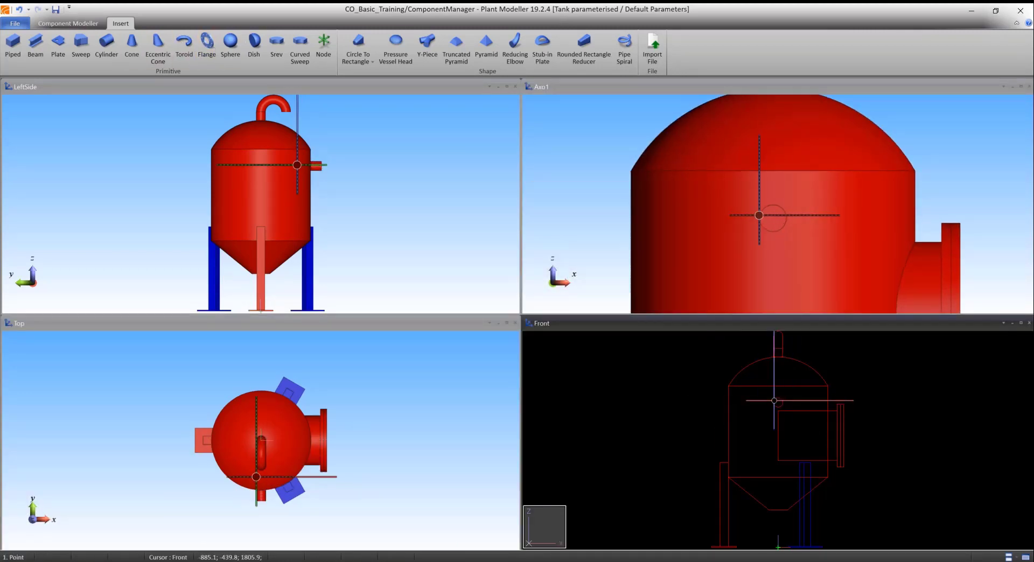
pyautogui.scroll(3, 372, 146)
pyautogui.click(247, 197)
pyautogui.write('FlgThck')
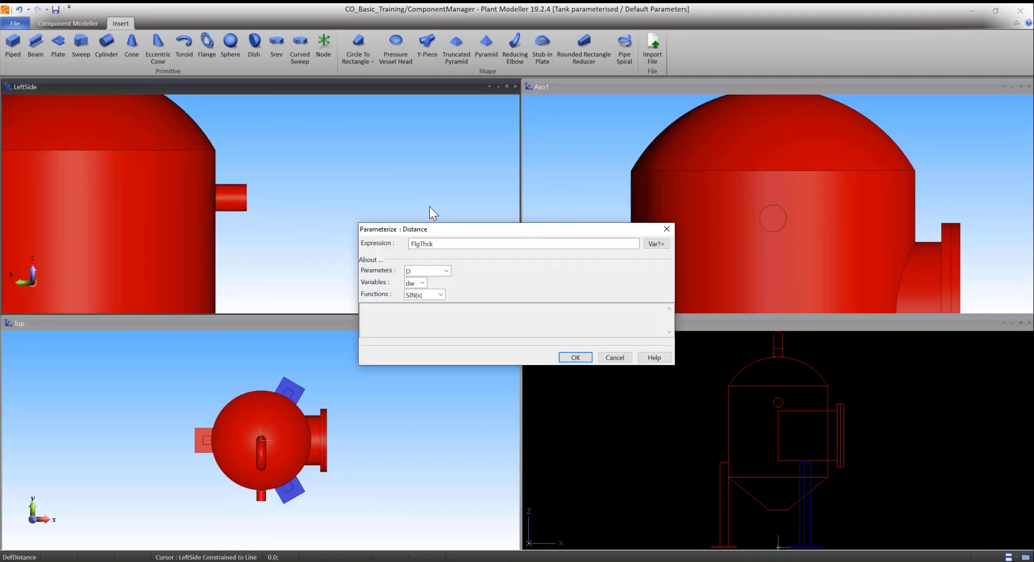
pyautogui.press('Return')
pyautogui.write('FlgDia/2')
pyautogui.press('Return')
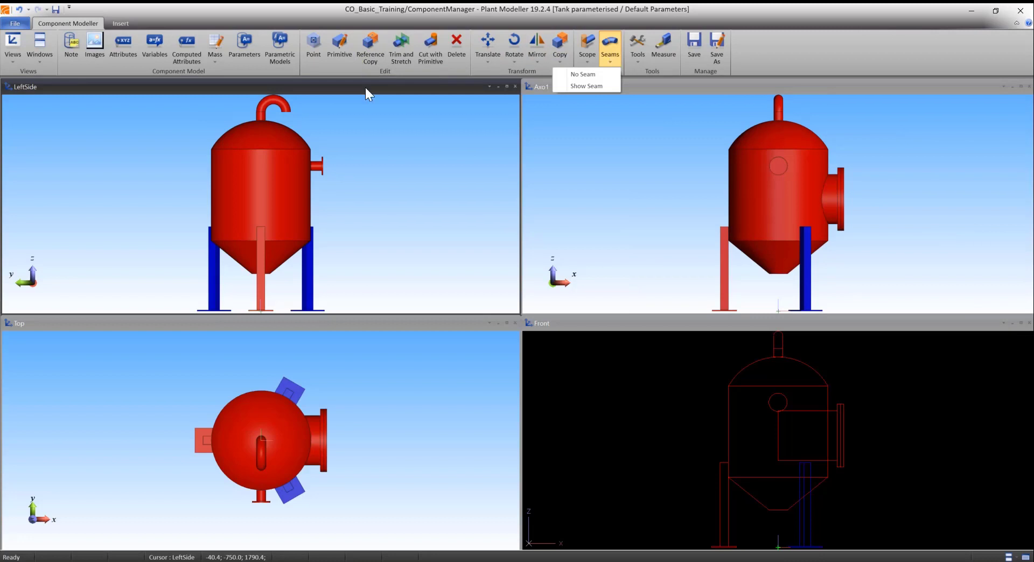
# - Rotate the manway and its flange about the tank centre axis by angle Ang
pyautogui.click(366, 87)
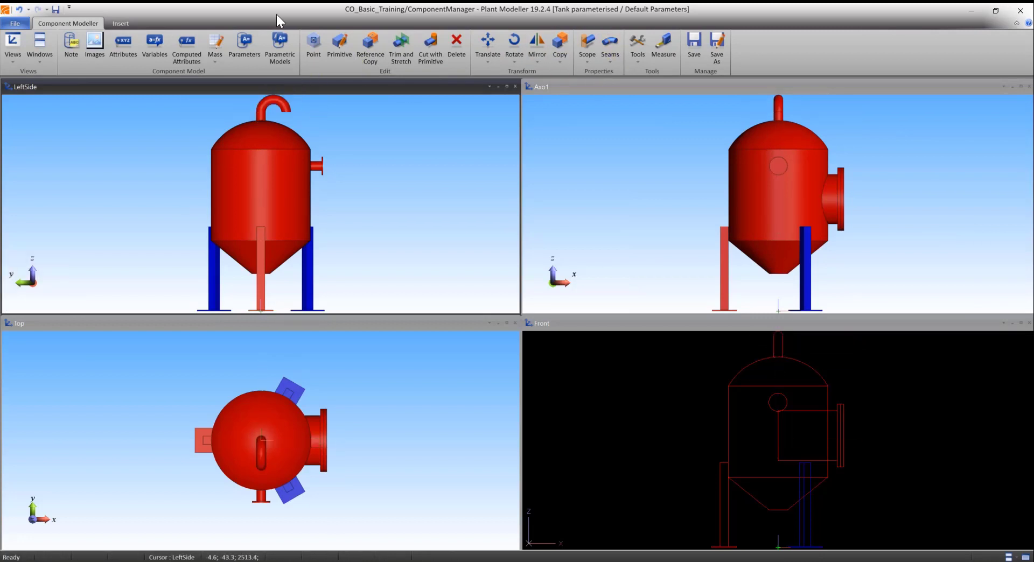
pyautogui.click(431, 61)
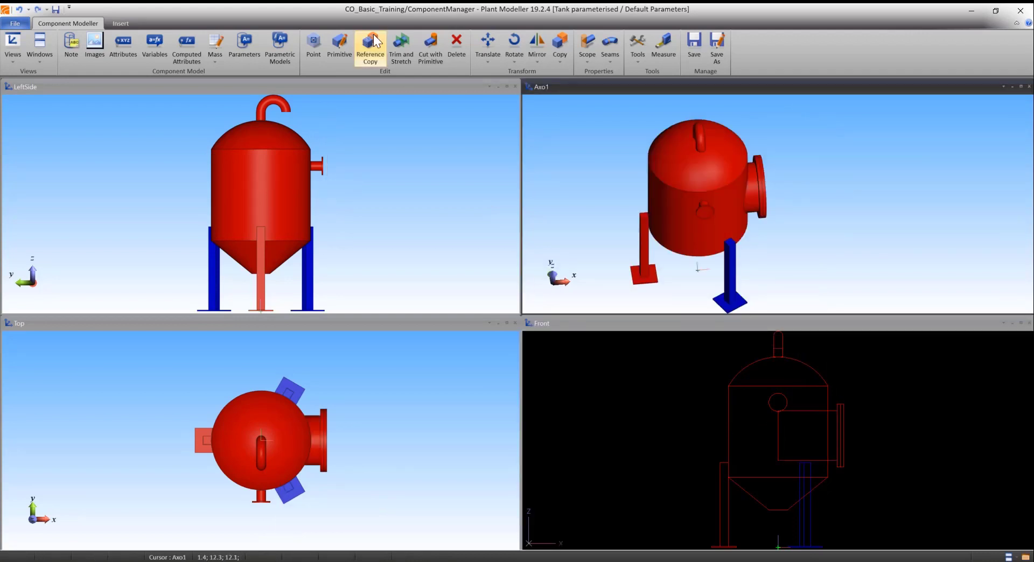
pyautogui.click(514, 46)
pyautogui.click(770, 189)
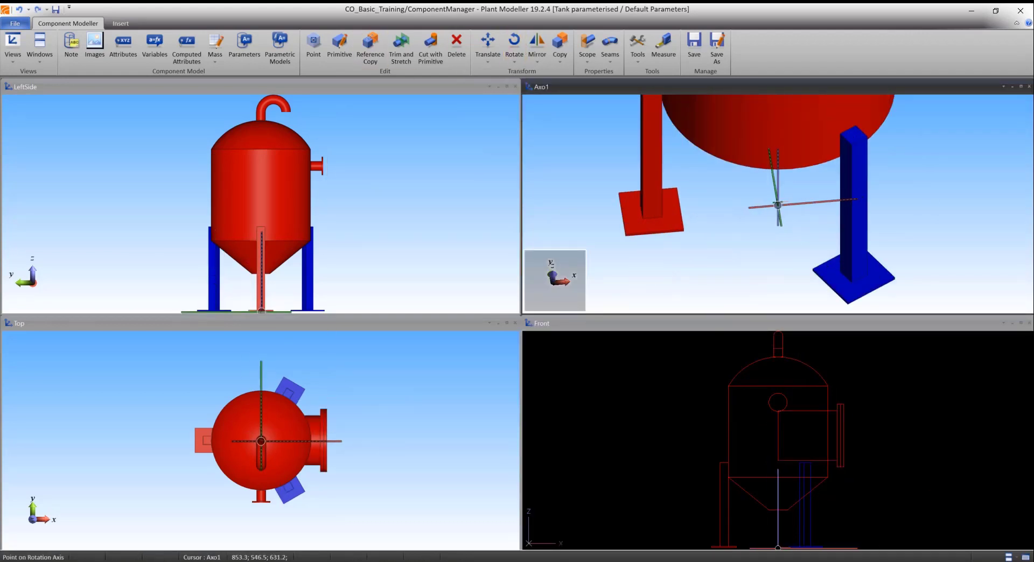
pyautogui.write('Ang')
pyautogui.click(572, 357)
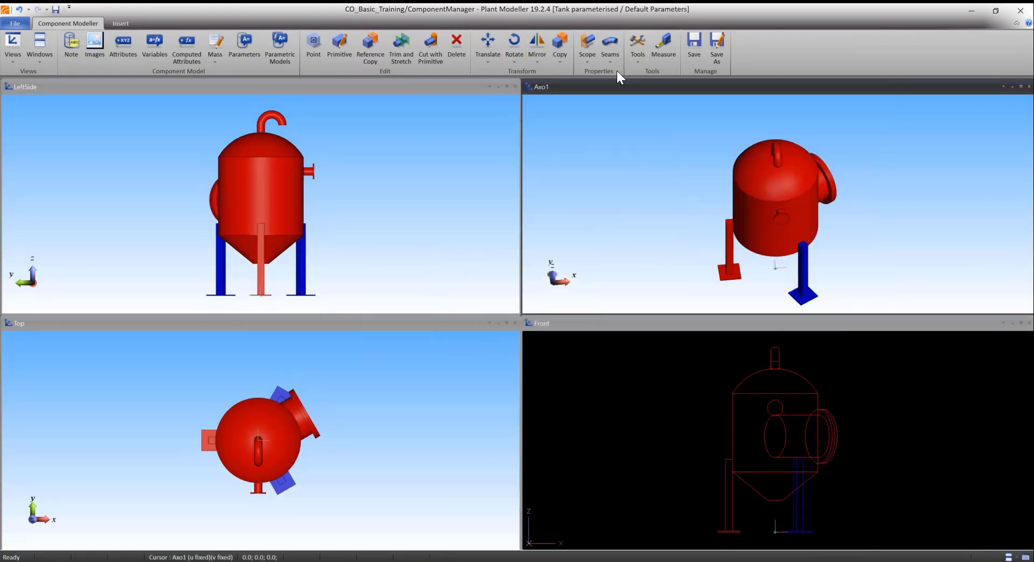
# - Begin Cut with Primitive using the manway cylinder as the cutter
pyautogui.click(436, 60)
pyautogui.click(260, 440)
pyautogui.scroll(5, 775, 441)
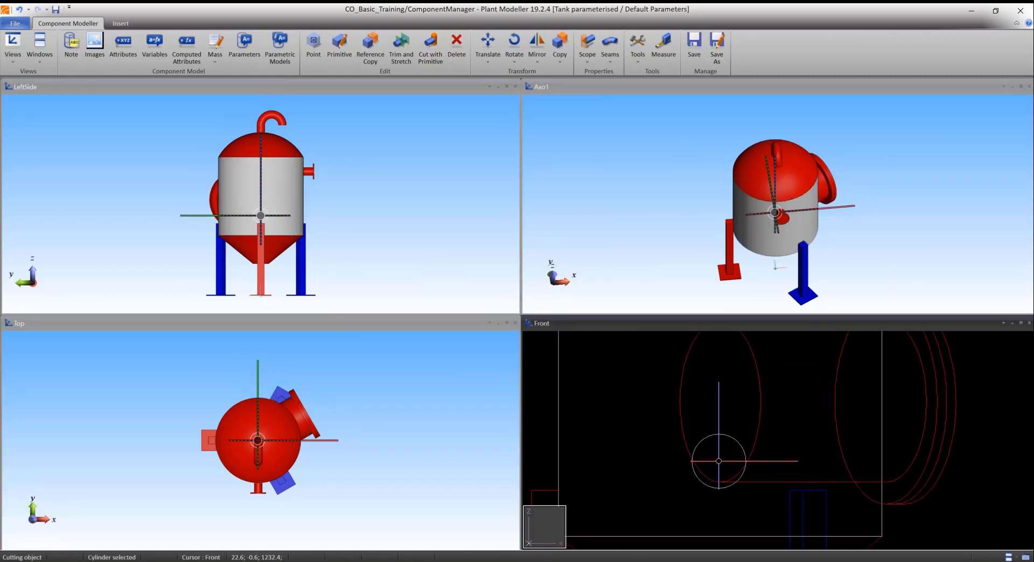